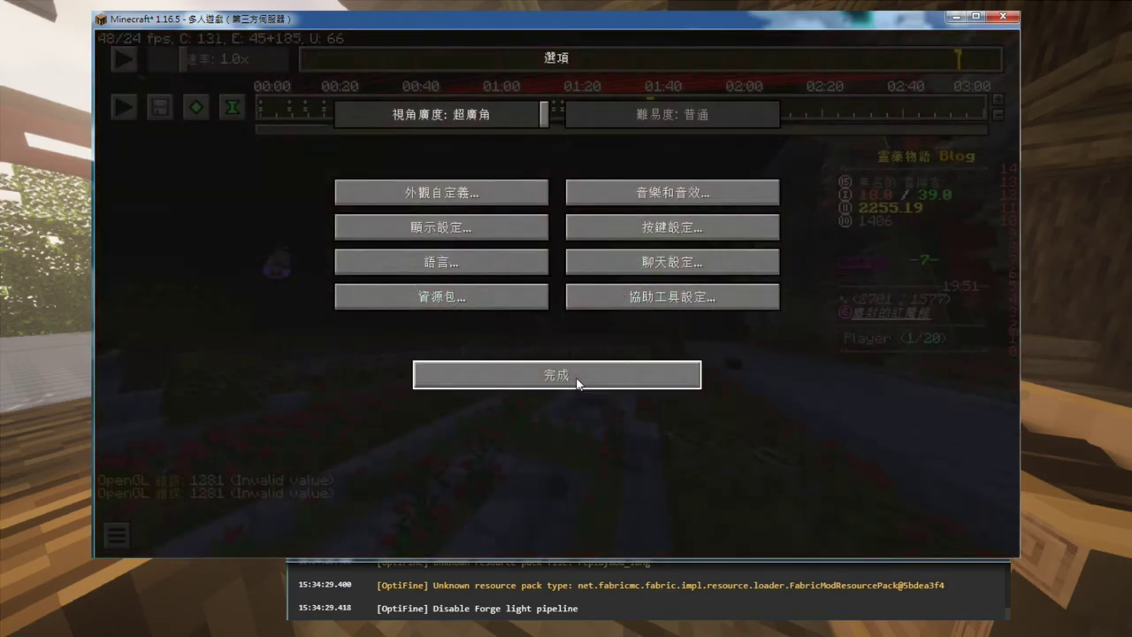
# Step: Close the game options screen and reposition the cursor on the replay's keyframe timeline
pyautogui.click(577, 378)
pyautogui.click(581, 200)
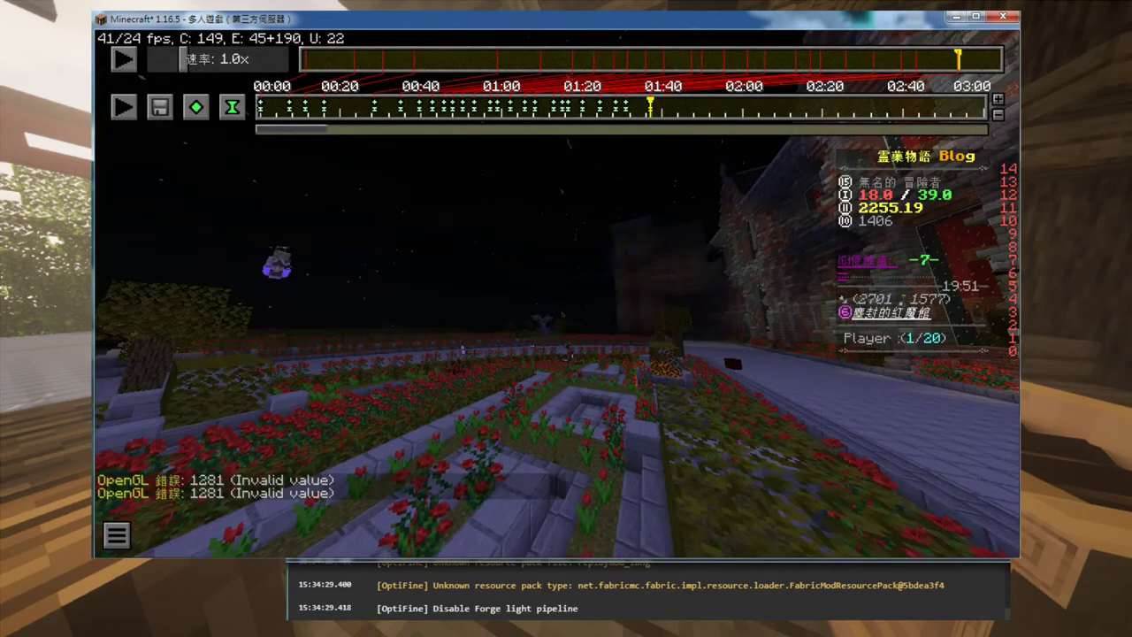
pyautogui.moveTo(566, 318)
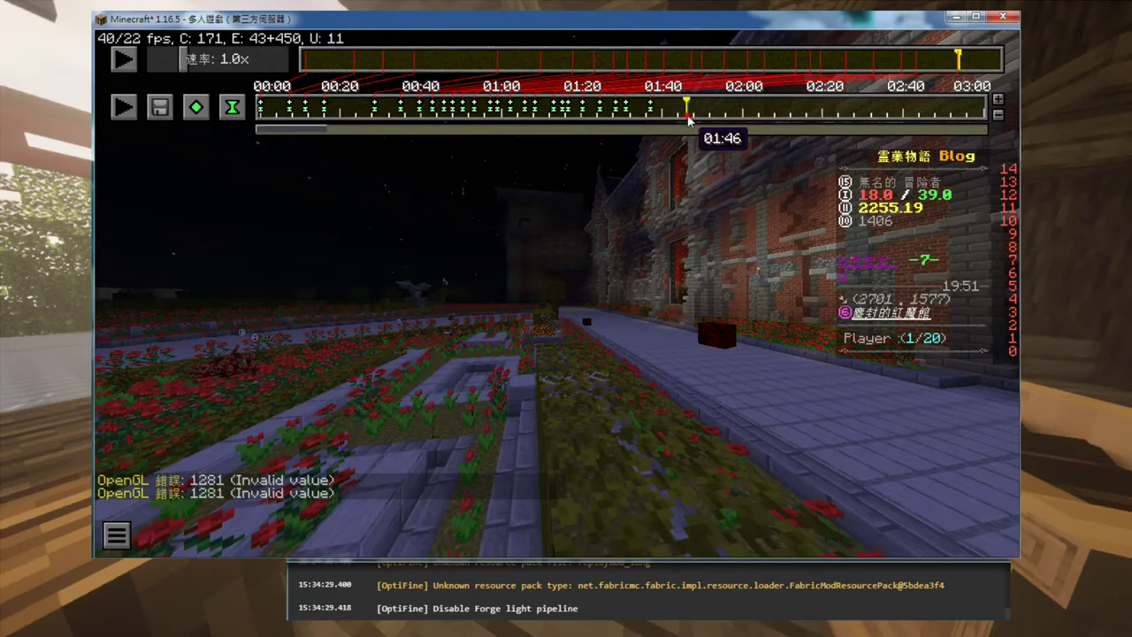
pyautogui.click(260, 107)
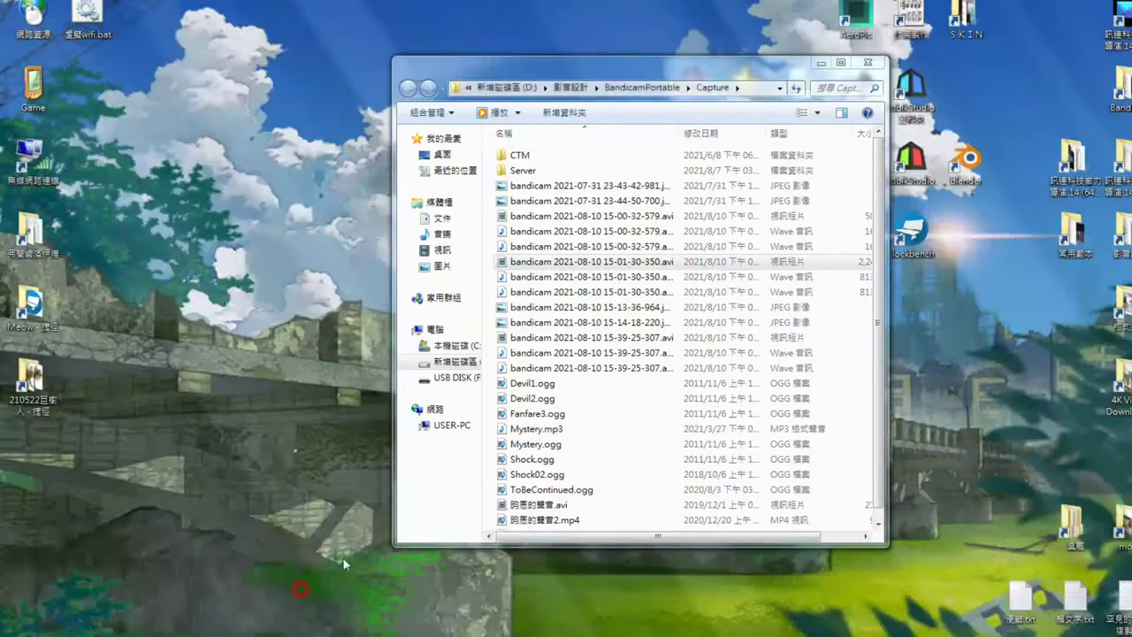
pyautogui.click(301, 593)
pyautogui.click(556, 341)
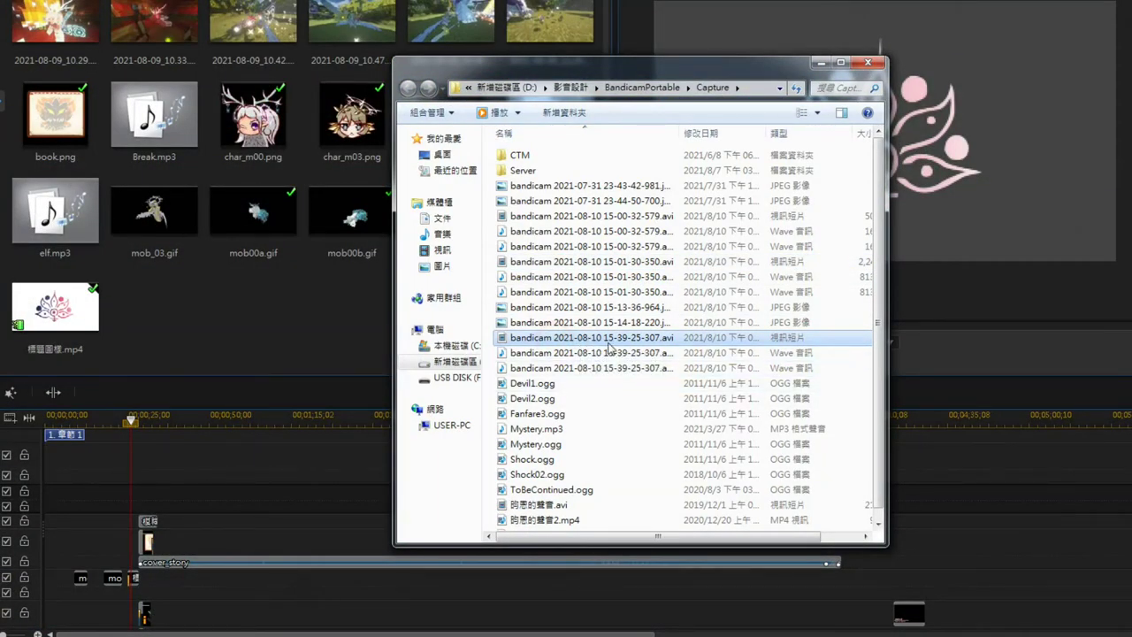
pyautogui.doubleClick(767, 131)
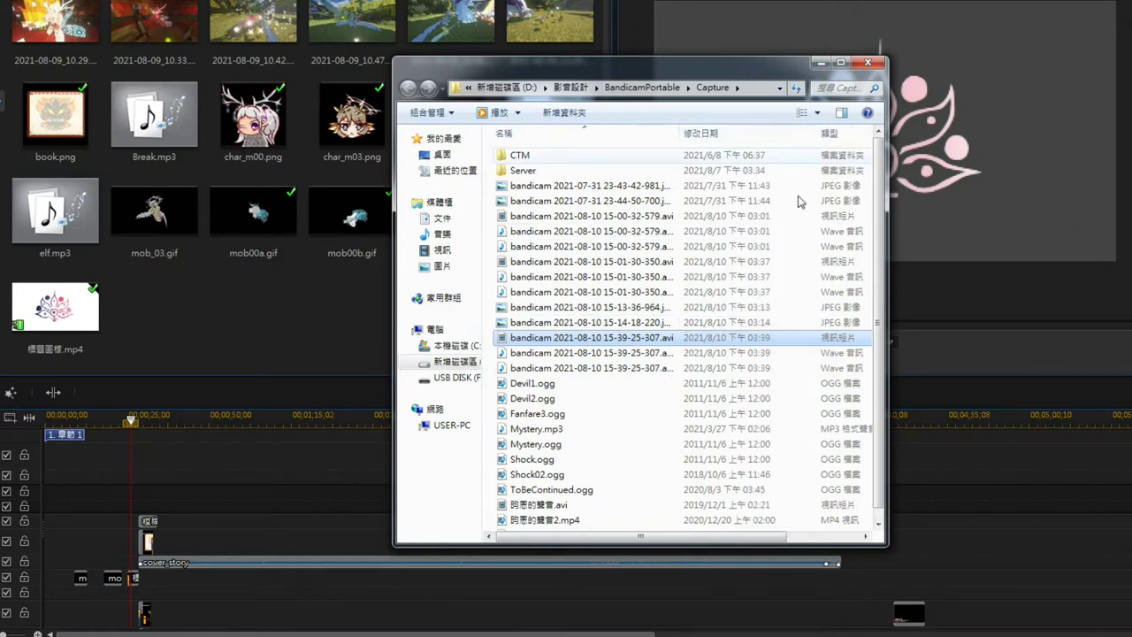
pyautogui.moveTo(716, 537); pyautogui.dragTo(678, 537)
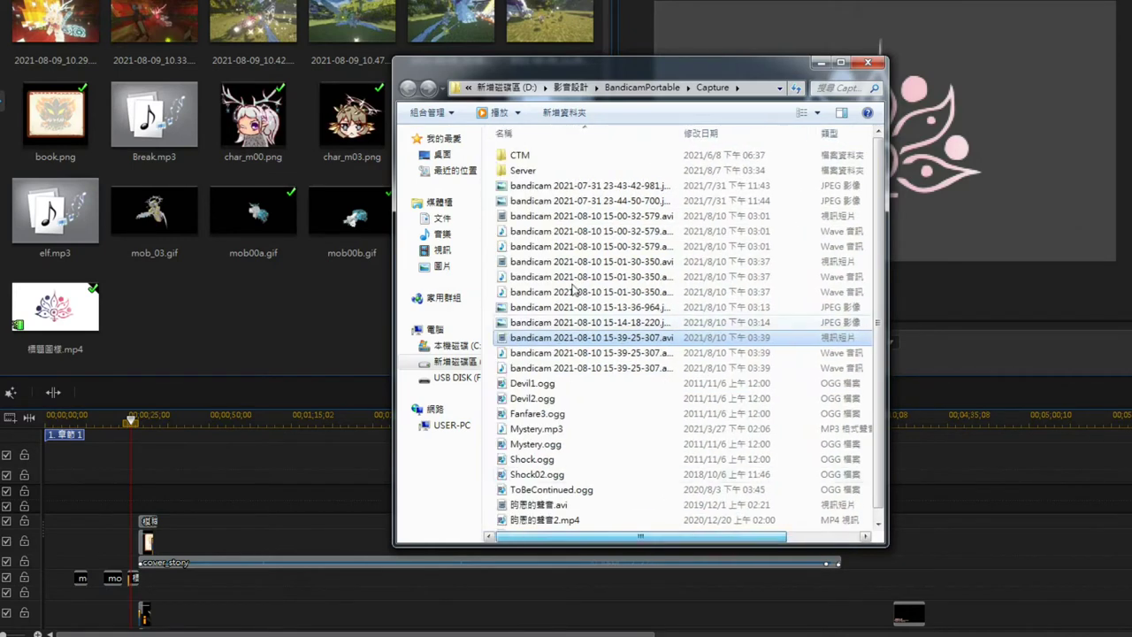
pyautogui.click(571, 262)
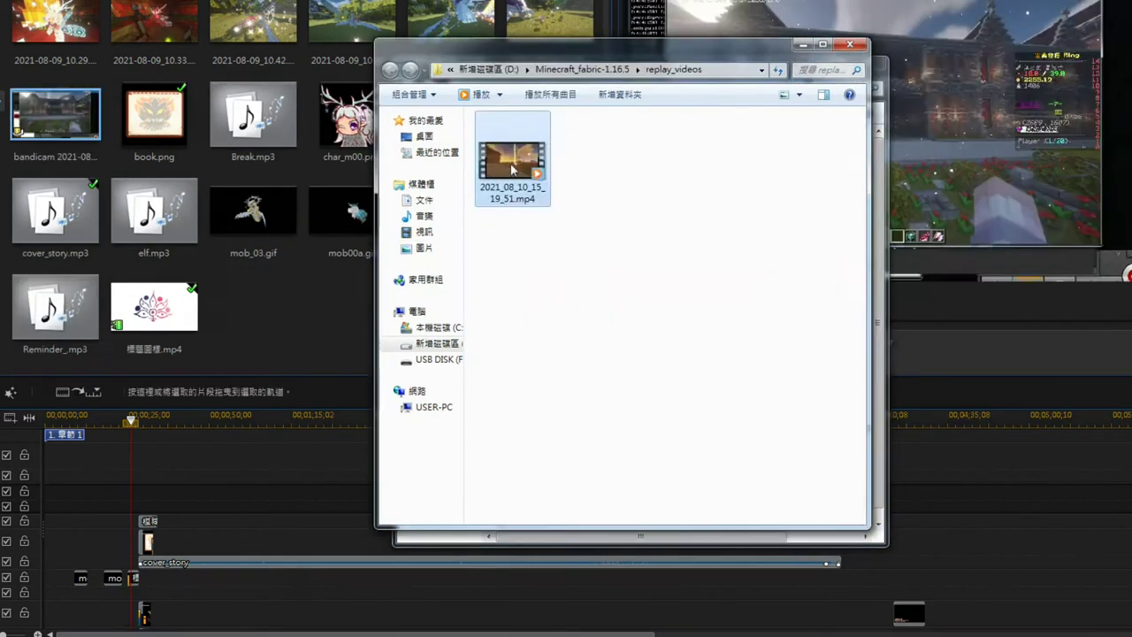
# Step: Import 2021_08_10_15_19_51.mp4 from the replay_videos folder and place it at the start of the first track
pyautogui.moveTo(266, 328); pyautogui.dragTo(258, 329)
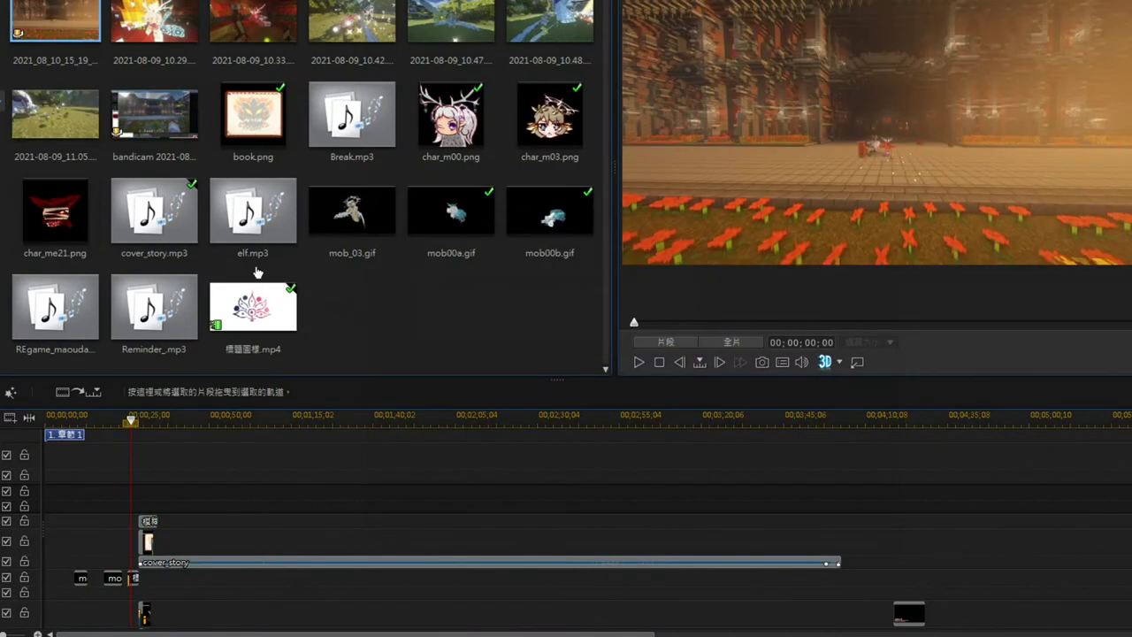
pyautogui.moveTo(109, 79); pyautogui.dragTo(131, 458)
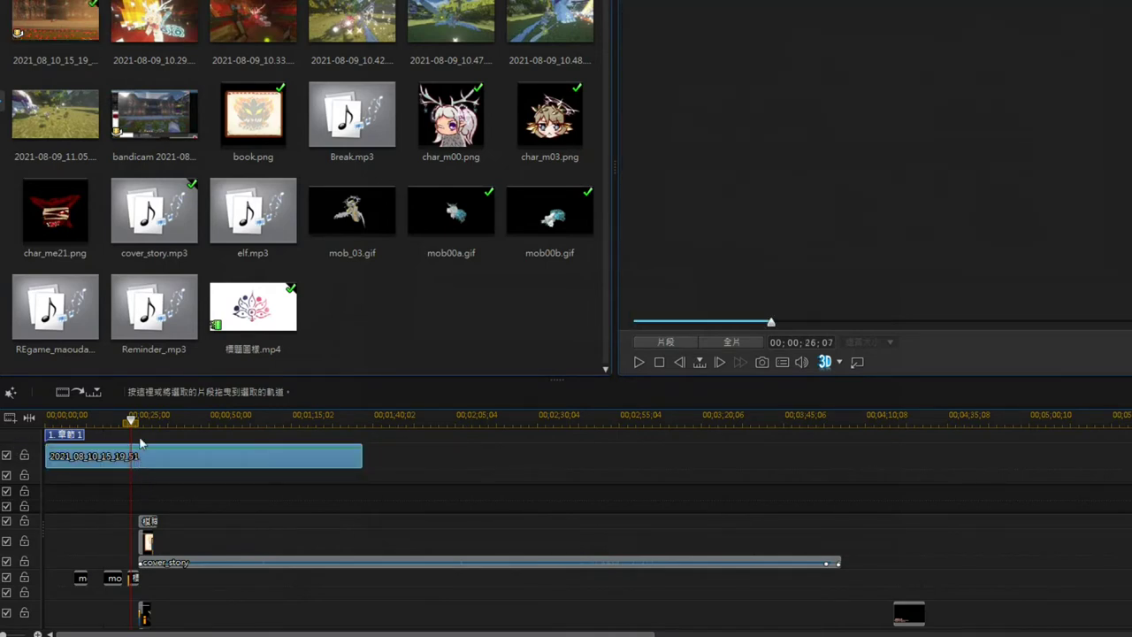
pyautogui.click(177, 465)
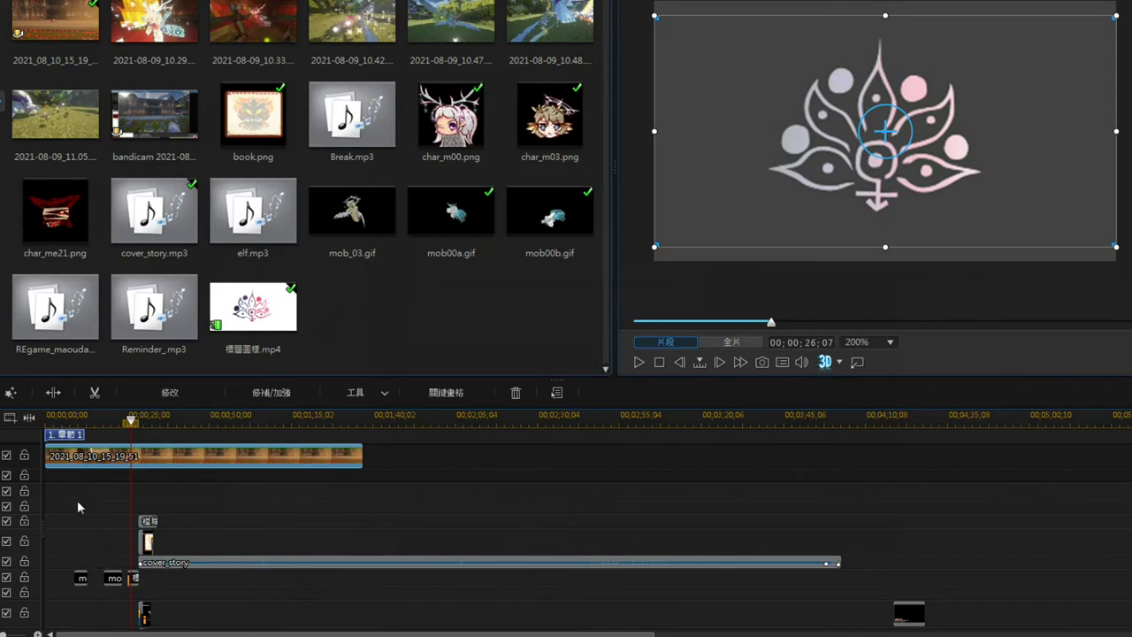
# Step: Delete the leftover clips from the lower tracks while leaving their gaps, keeping only the cover_story audio there
pyautogui.moveTo(78, 502); pyautogui.dragTo(190, 541)
pyautogui.click(67, 580)
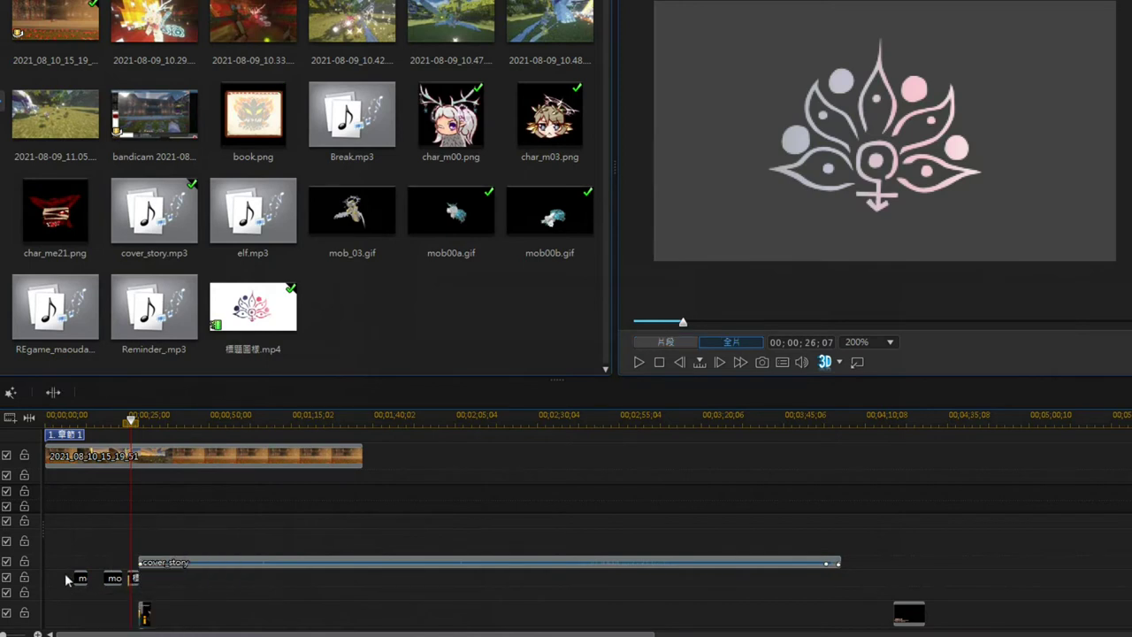
pyautogui.moveTo(67, 579); pyautogui.dragTo(234, 628)
pyautogui.press('Delete')
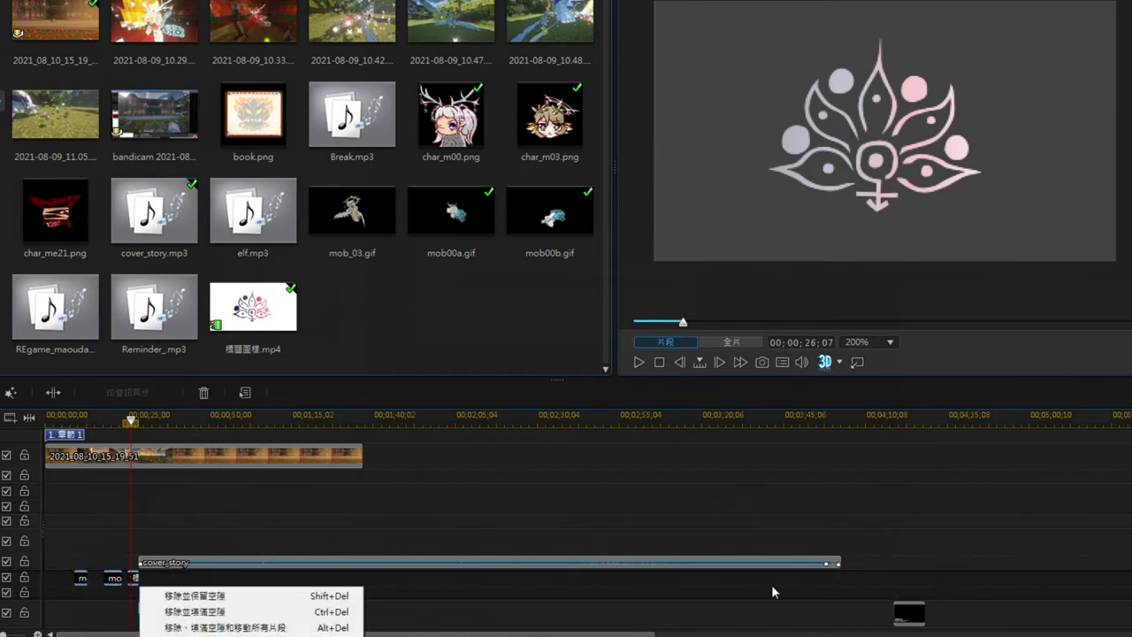
pyautogui.click(292, 596)
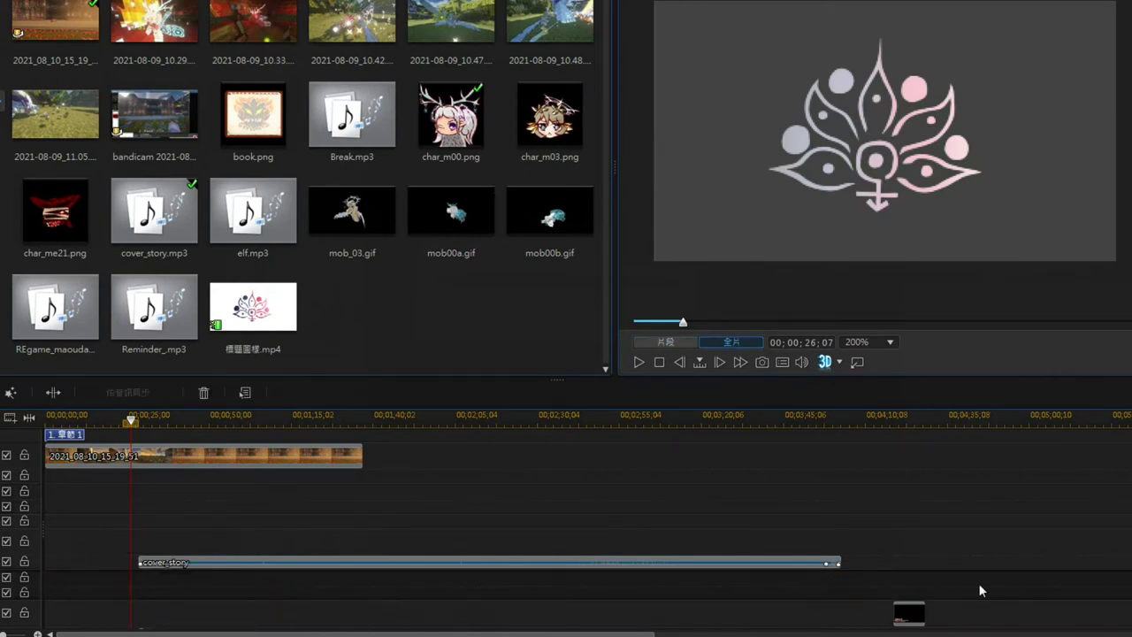
pyautogui.click(895, 613)
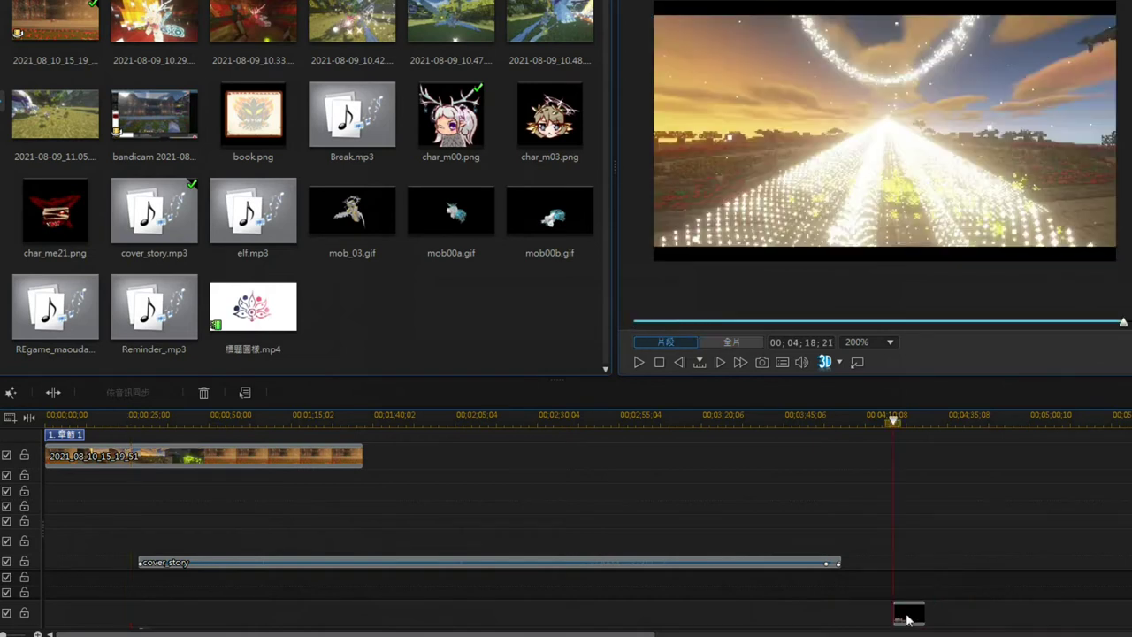
pyautogui.press('Delete')
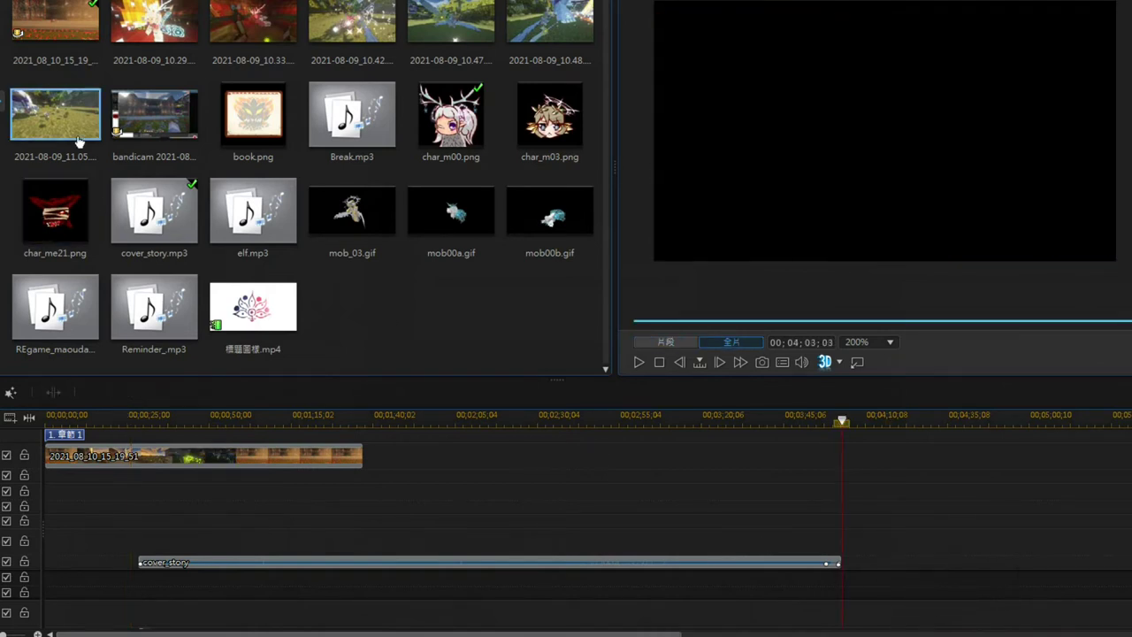
pyautogui.click(71, 127)
pyautogui.click(163, 122)
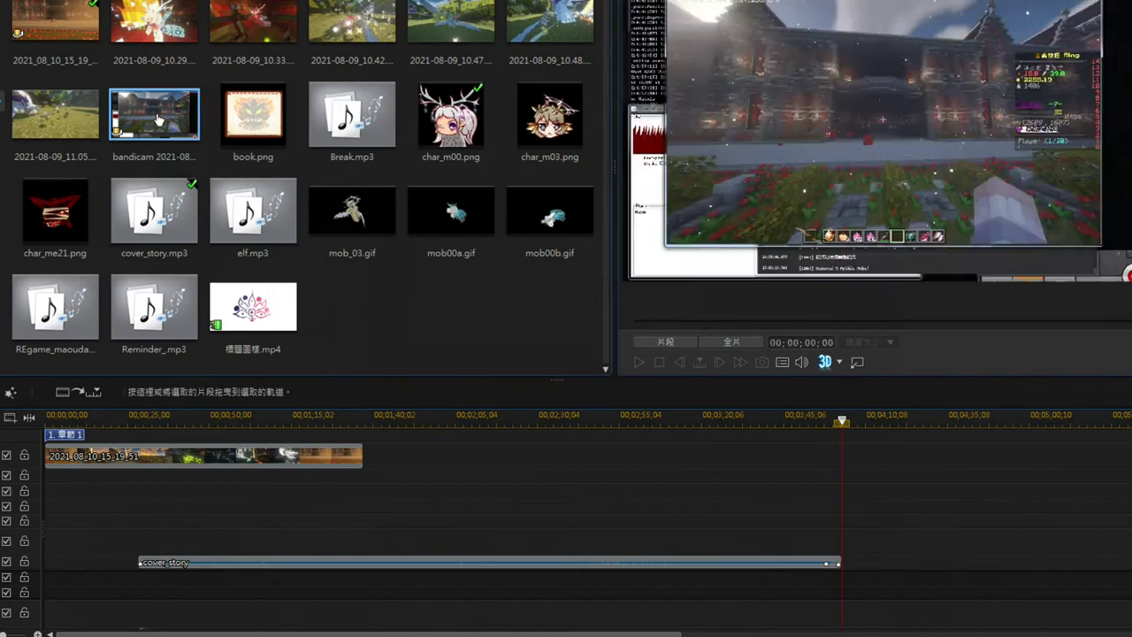
pyautogui.moveTo(393, 446); pyautogui.dragTo(46, 495)
# Step: Split the bandicam recording at 00;33;29;23 and remove the part before the cut, filling the gap
pyautogui.moveTo(804, 417); pyautogui.dragTo(608, 416)
pyautogui.click(593, 416)
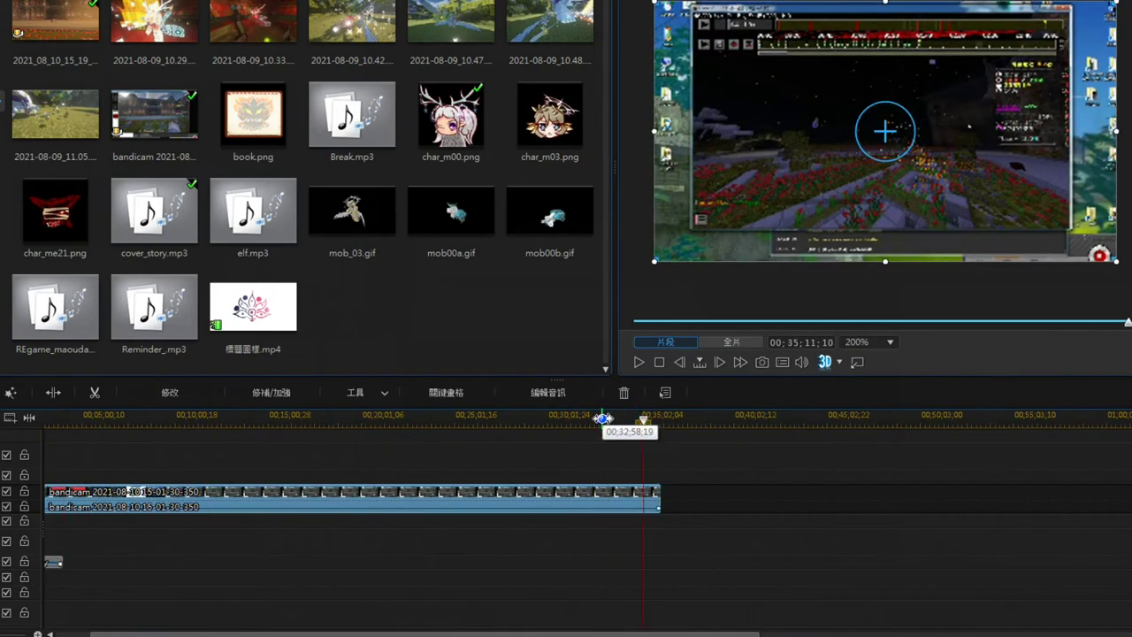
pyautogui.click(603, 416)
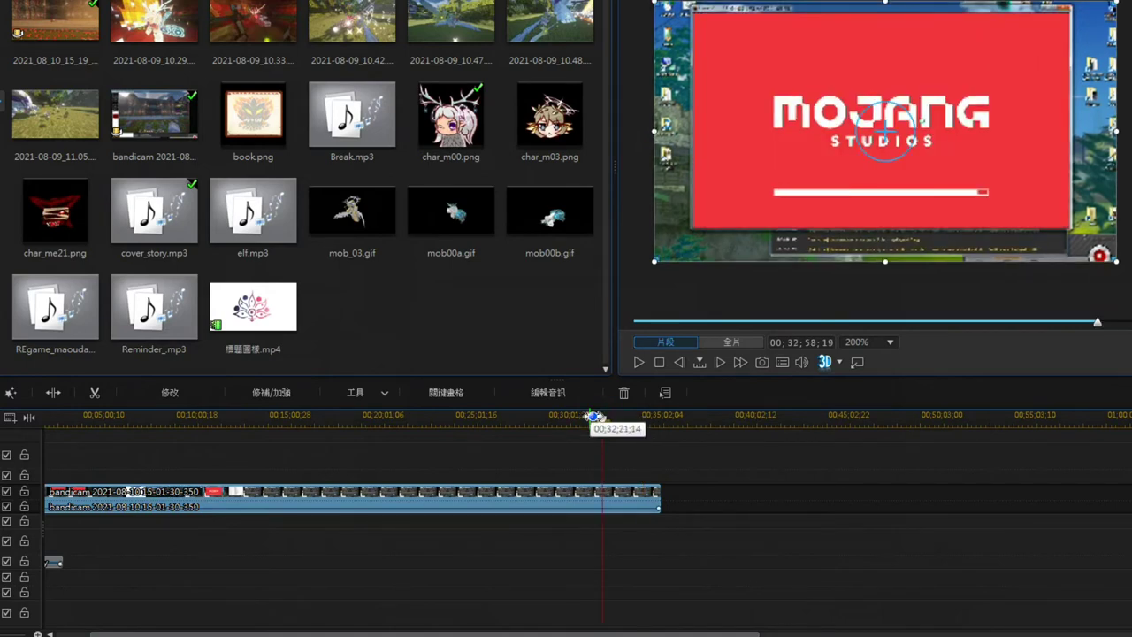
pyautogui.hotkey('ctrl', 't')
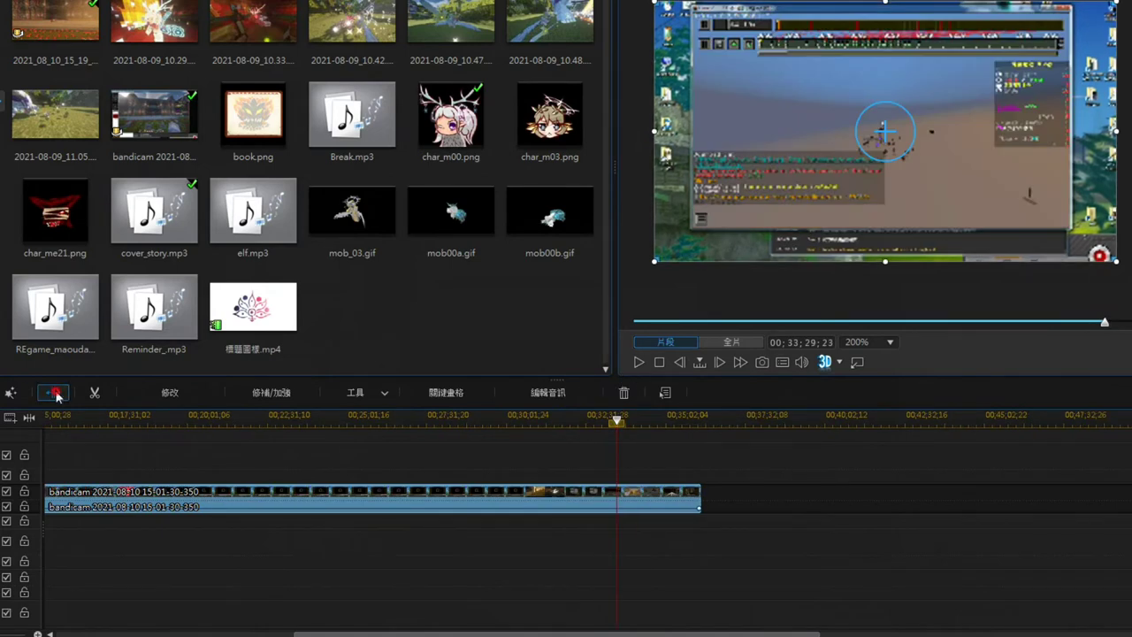
pyautogui.click(537, 496)
pyautogui.press('Delete')
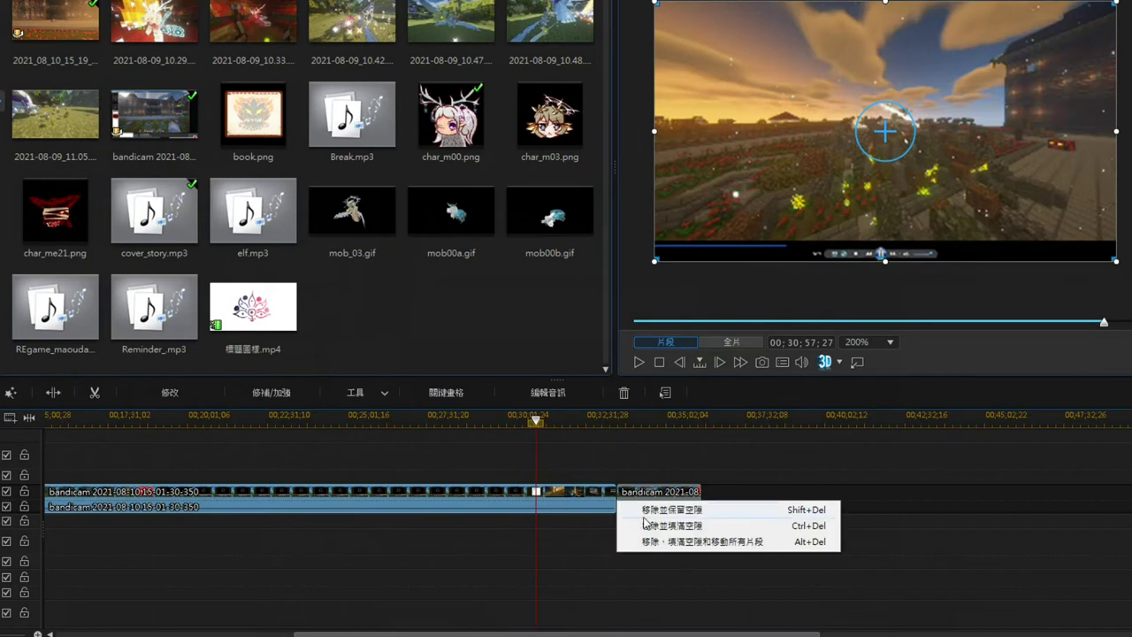
pyautogui.click(653, 528)
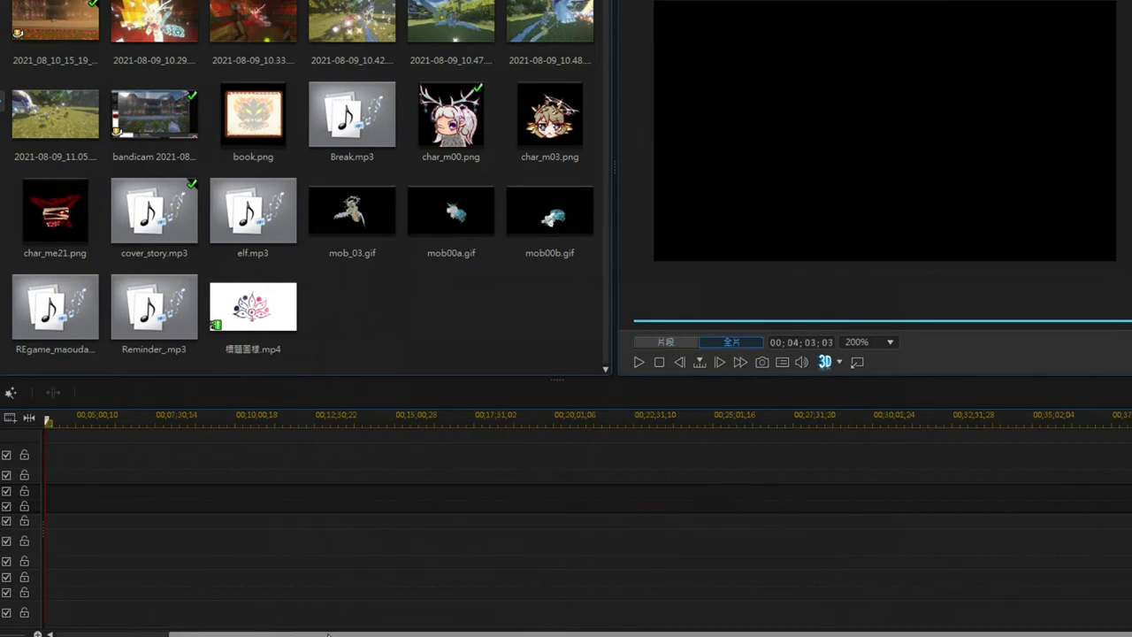
# Step: Trim the end of the remaining bandicam clip to 00;01;37;03, matching the end of the replay video above it
pyautogui.moveTo(325, 631); pyautogui.dragTo(226, 633)
pyautogui.scroll(3, 76, 551)
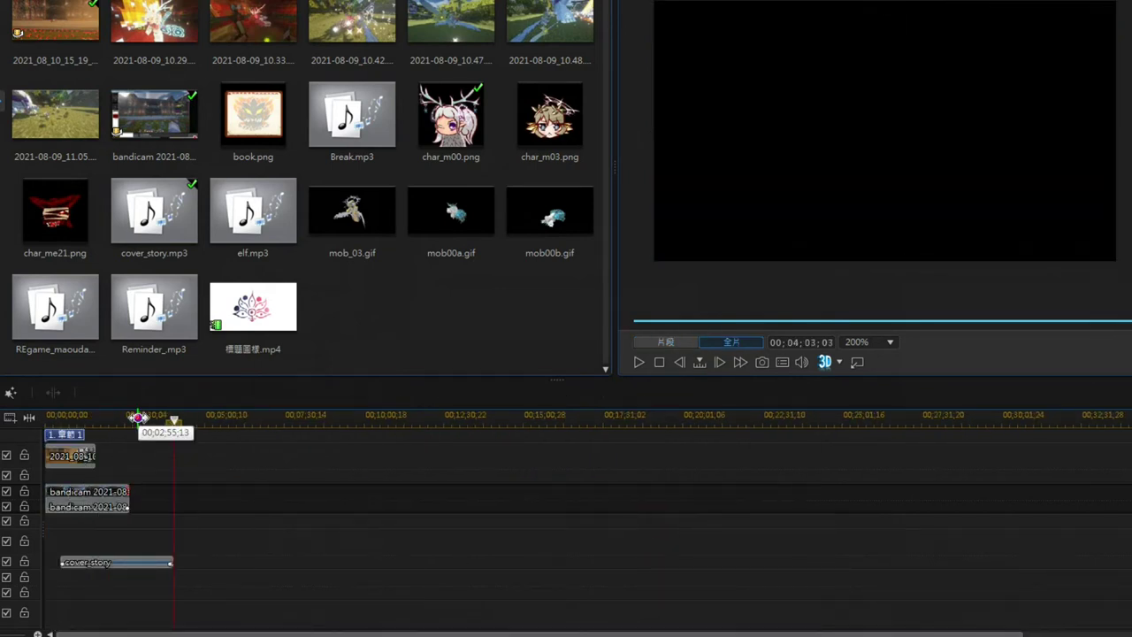
pyautogui.moveTo(340, 633); pyautogui.dragTo(111, 633)
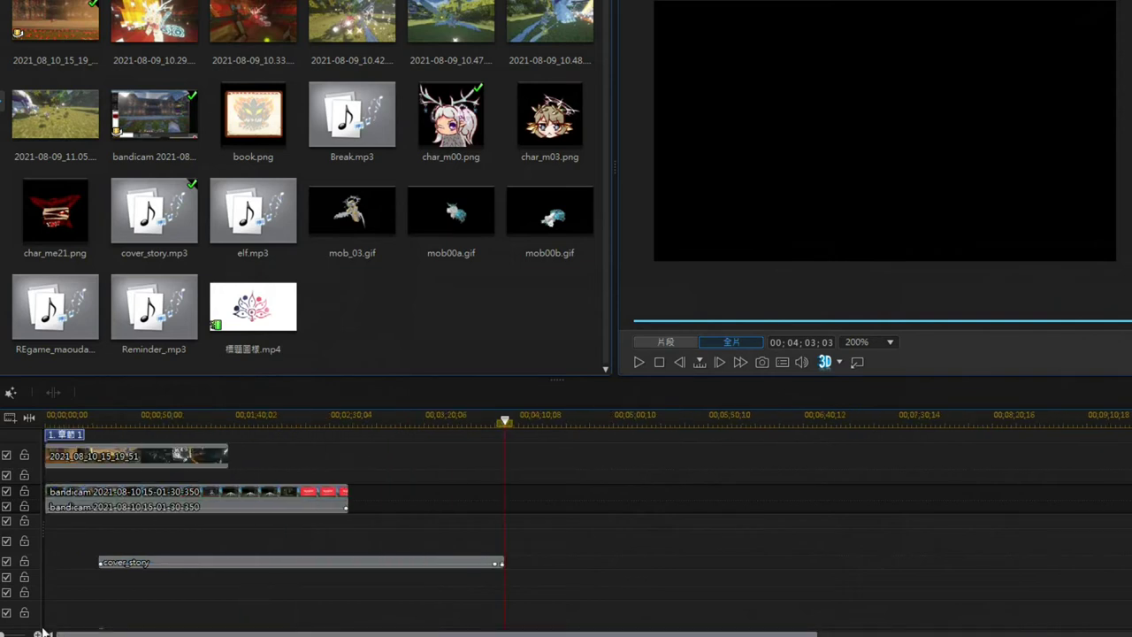
pyautogui.click(294, 494)
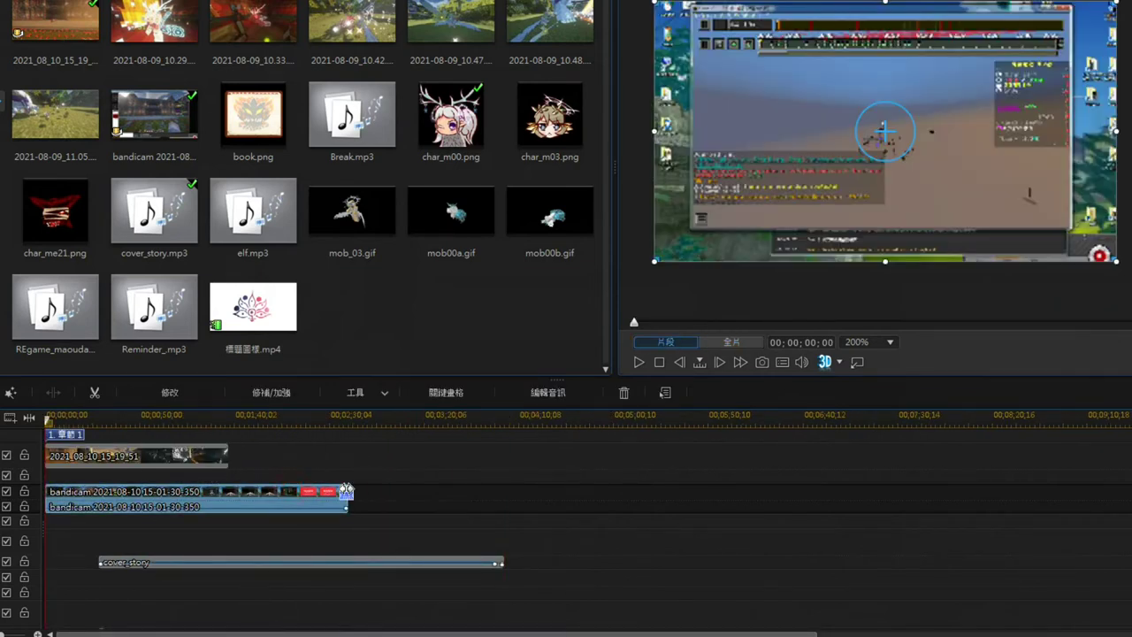
pyautogui.moveTo(348, 495); pyautogui.dragTo(231, 503)
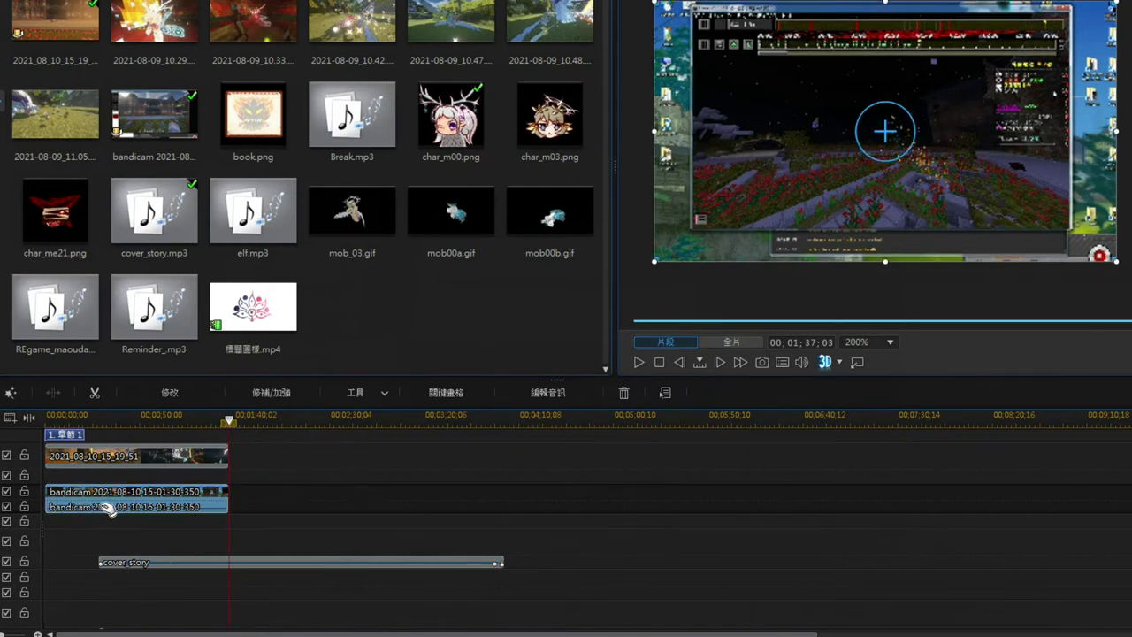
# Step: Move the replay video to the second track starting at 00;01;37;03 and align the bandicam clip above it on the first track
pyautogui.click(65, 463)
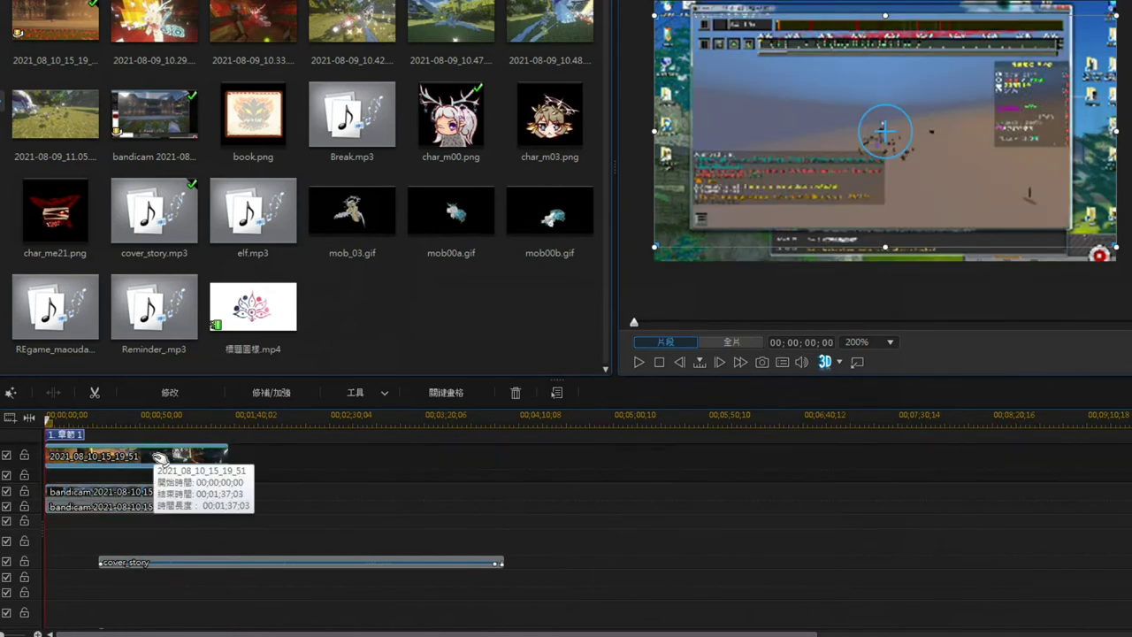
pyautogui.moveTo(159, 457); pyautogui.dragTo(345, 509)
pyautogui.click(155, 497)
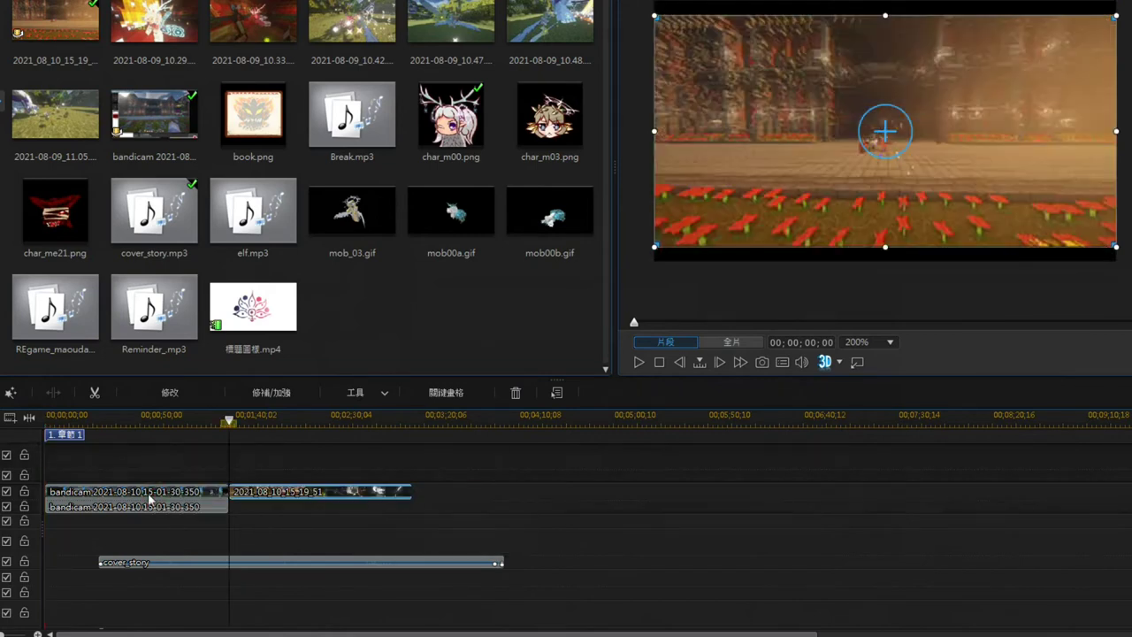
pyautogui.moveTo(170, 501); pyautogui.dragTo(318, 456)
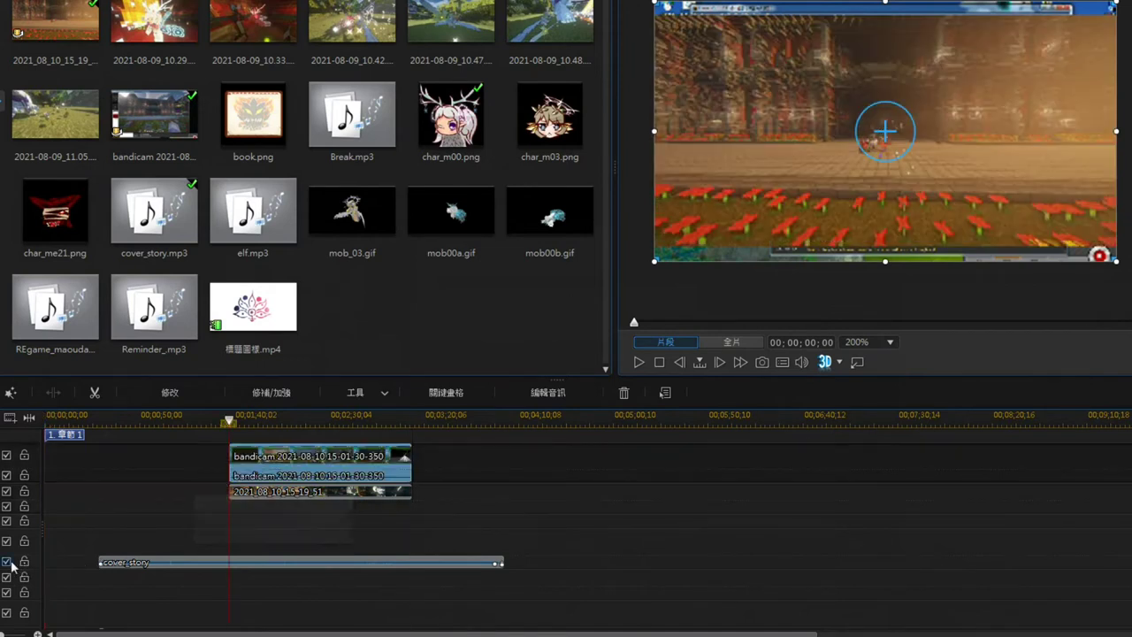
# Step: Disable the cover_story audio track and play the stacked clips from 00;01;37;03 to check their synchronisation
pyautogui.click(7, 562)
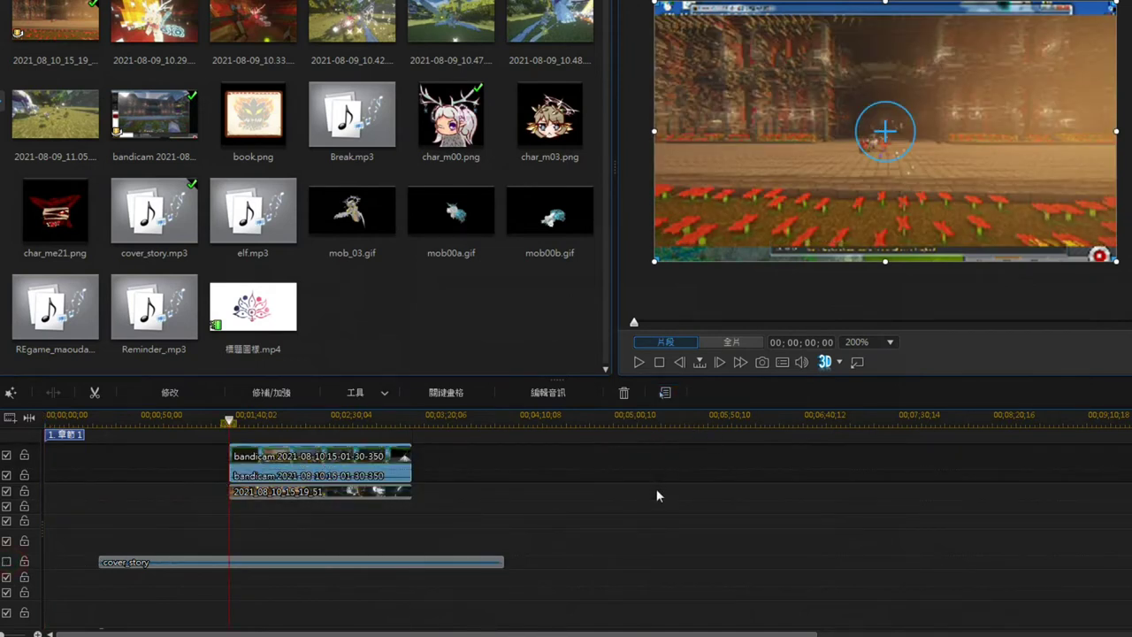
pyautogui.click(639, 362)
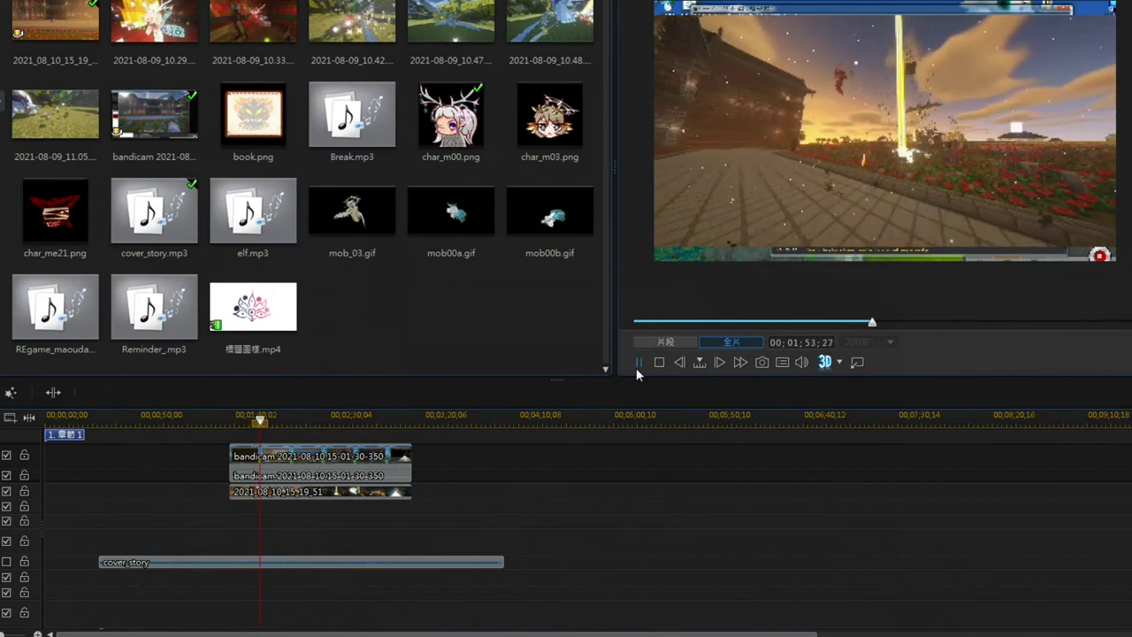
pyautogui.click(637, 368)
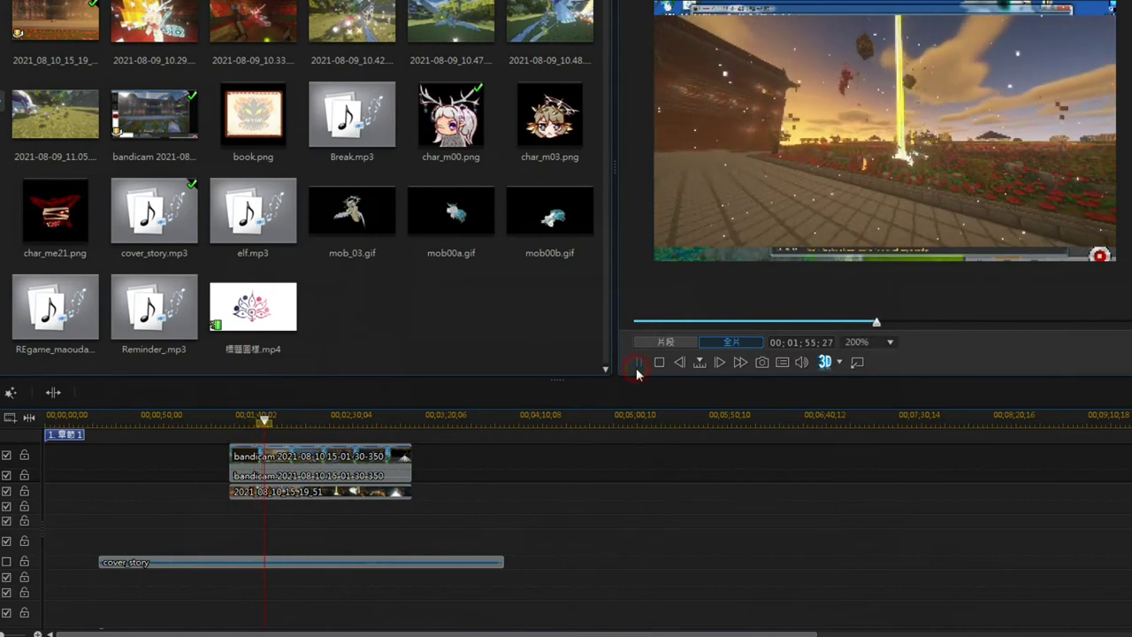
# Step: Move the replay video down in the preview so it covers only the lower half of the bandicam recording
pyautogui.click(331, 464)
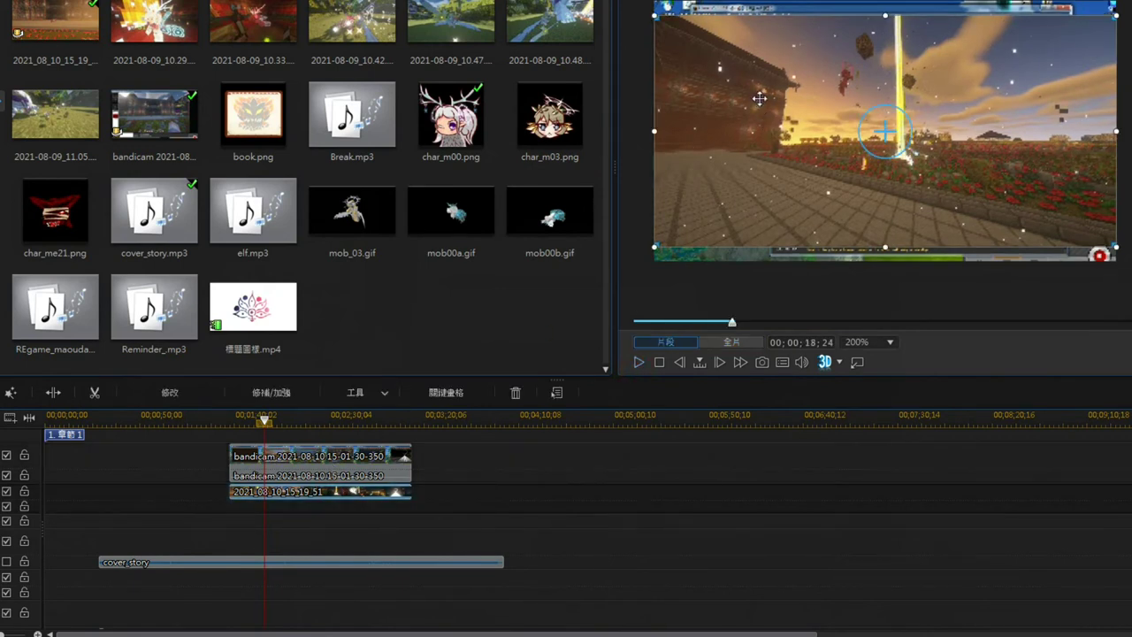
pyautogui.moveTo(759, 98); pyautogui.dragTo(757, 217)
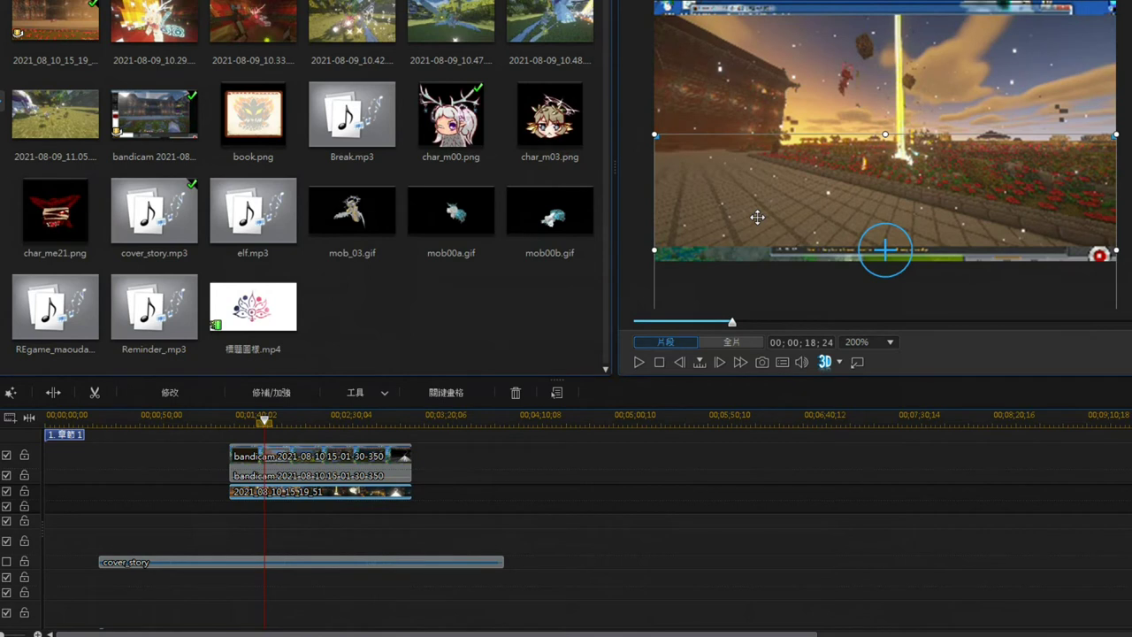
pyautogui.moveTo(797, 182); pyautogui.dragTo(793, 205)
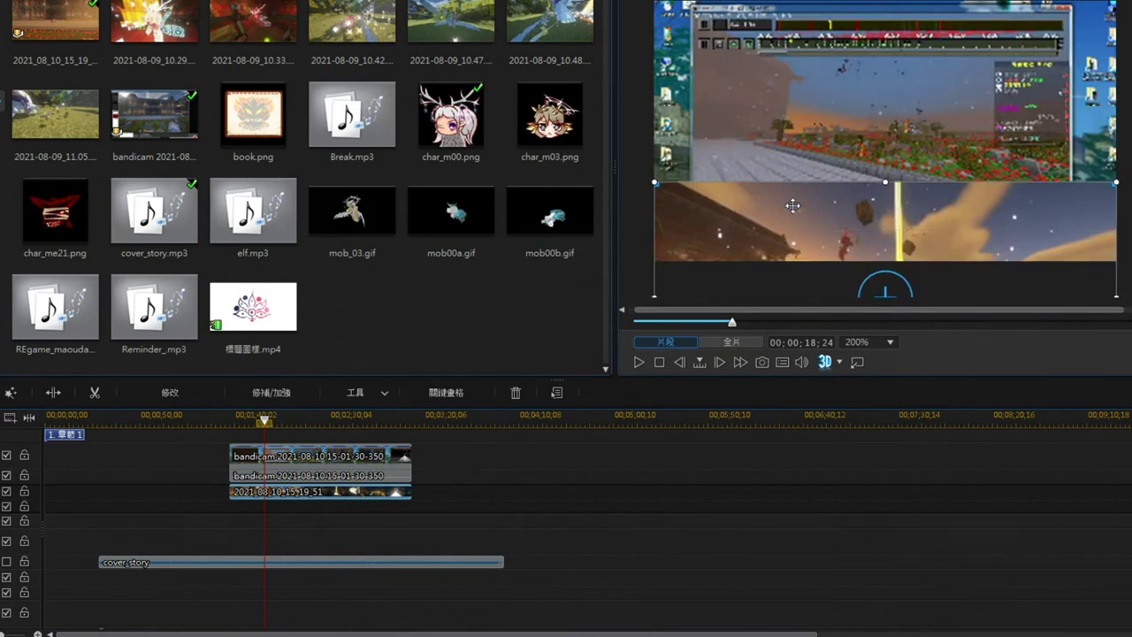
pyautogui.moveTo(803, 219); pyautogui.dragTo(802, 172)
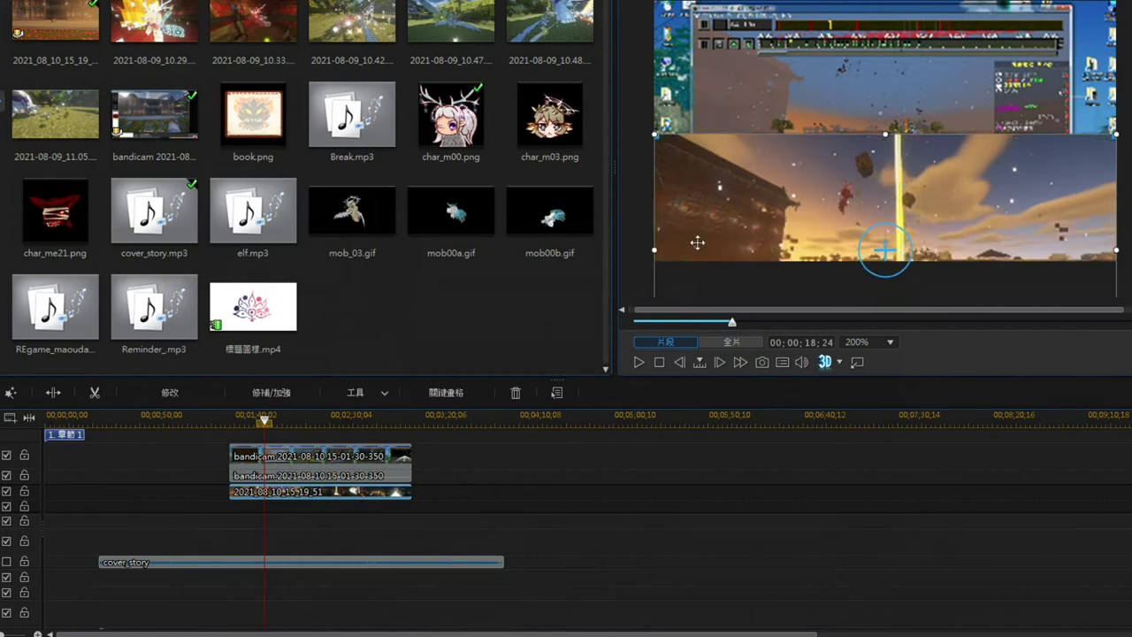
# Step: Play the stacked comparison and check the synchronisation of both clips again near their end
pyautogui.click(639, 363)
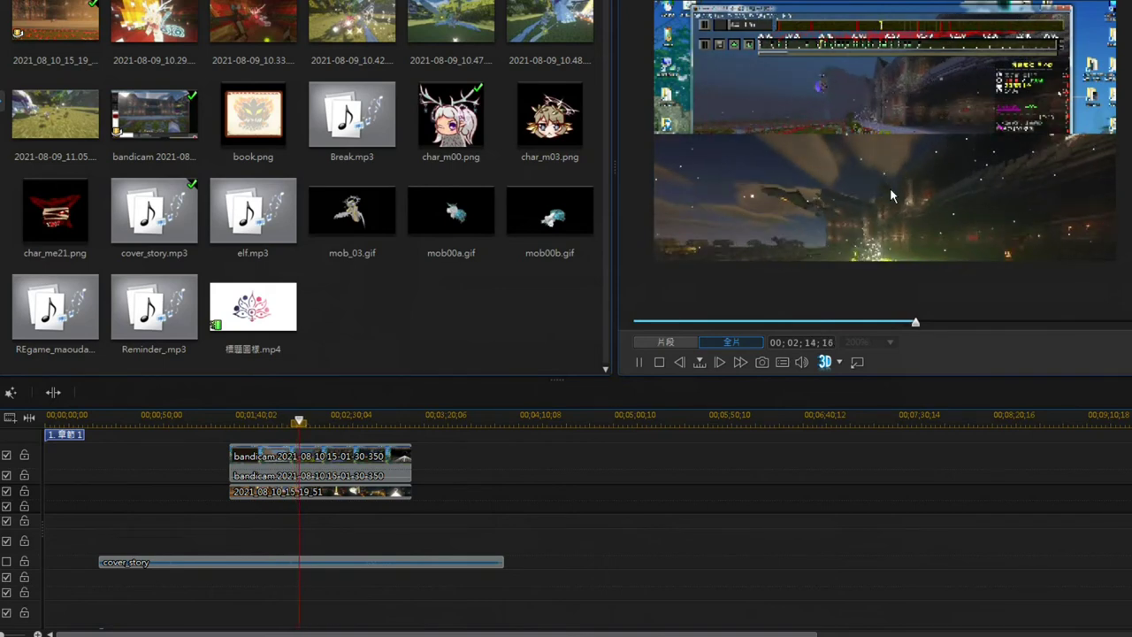
pyautogui.click(399, 418)
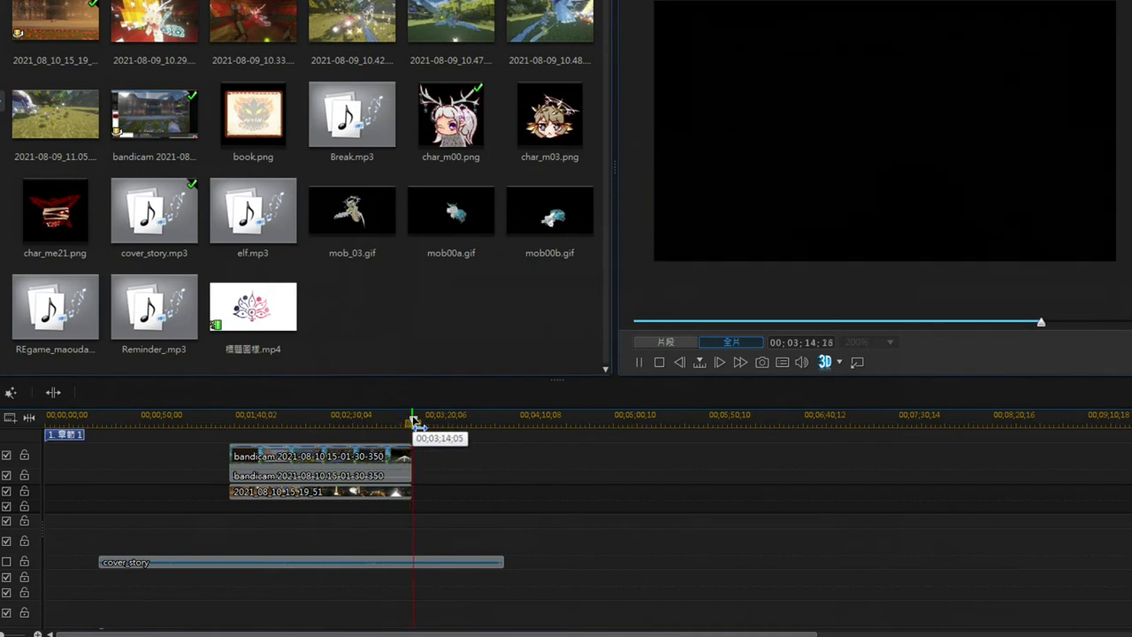
pyautogui.click(383, 414)
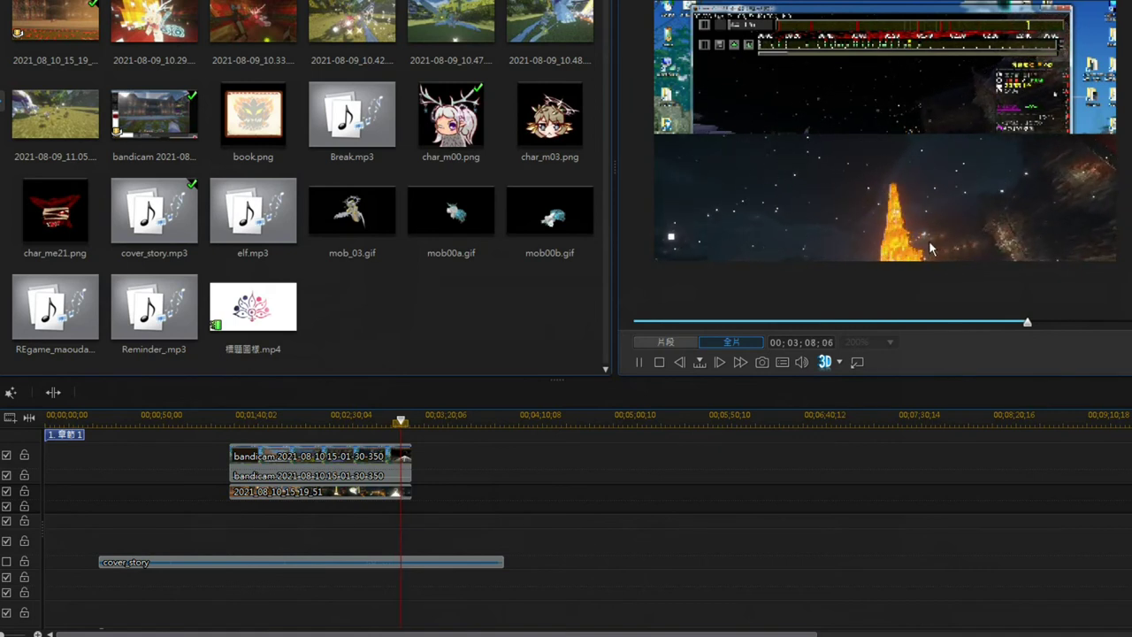
pyautogui.click(639, 362)
# Step: Delete only the video part of the bandicam clip, locking its audio track during the deletion and unlocking it again
pyautogui.click(295, 470)
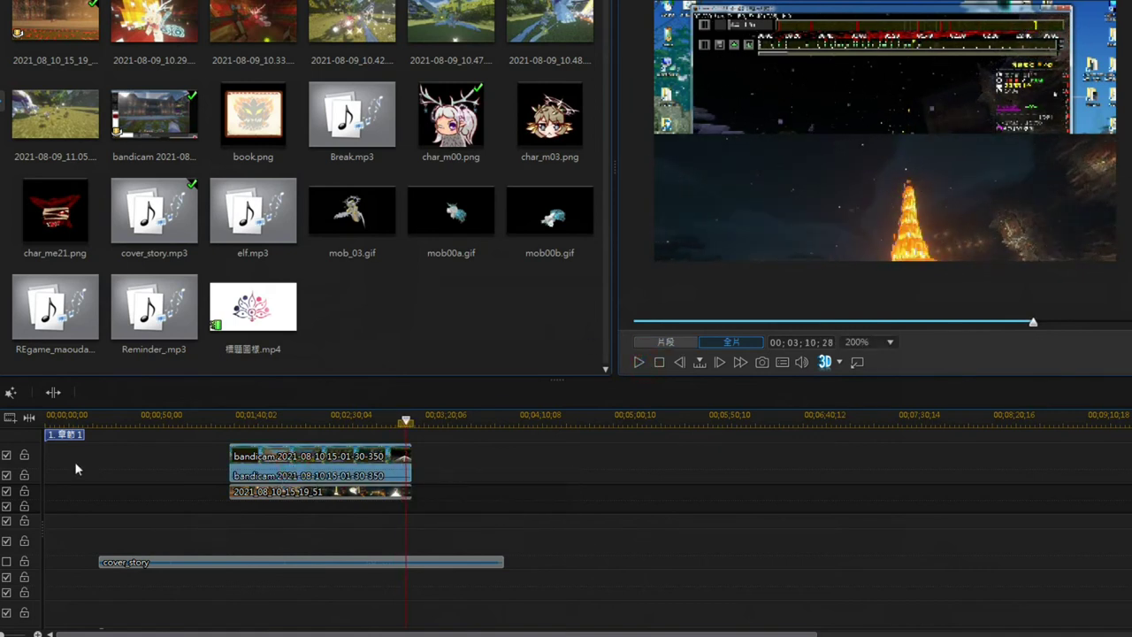
pyautogui.click(25, 475)
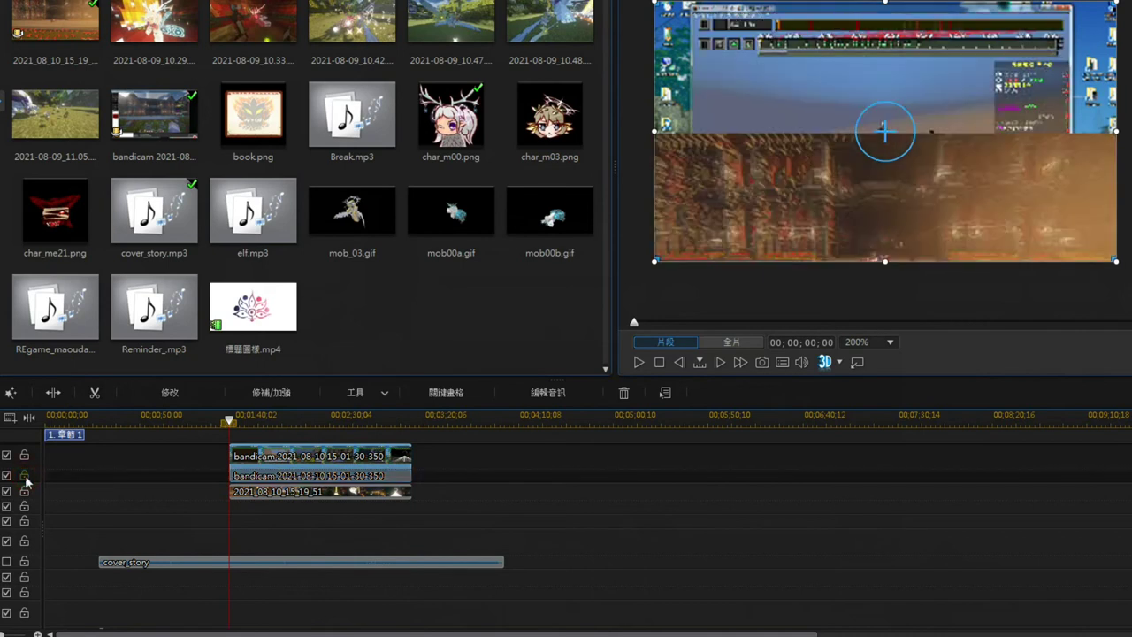
pyautogui.press('Delete')
pyautogui.click(25, 475)
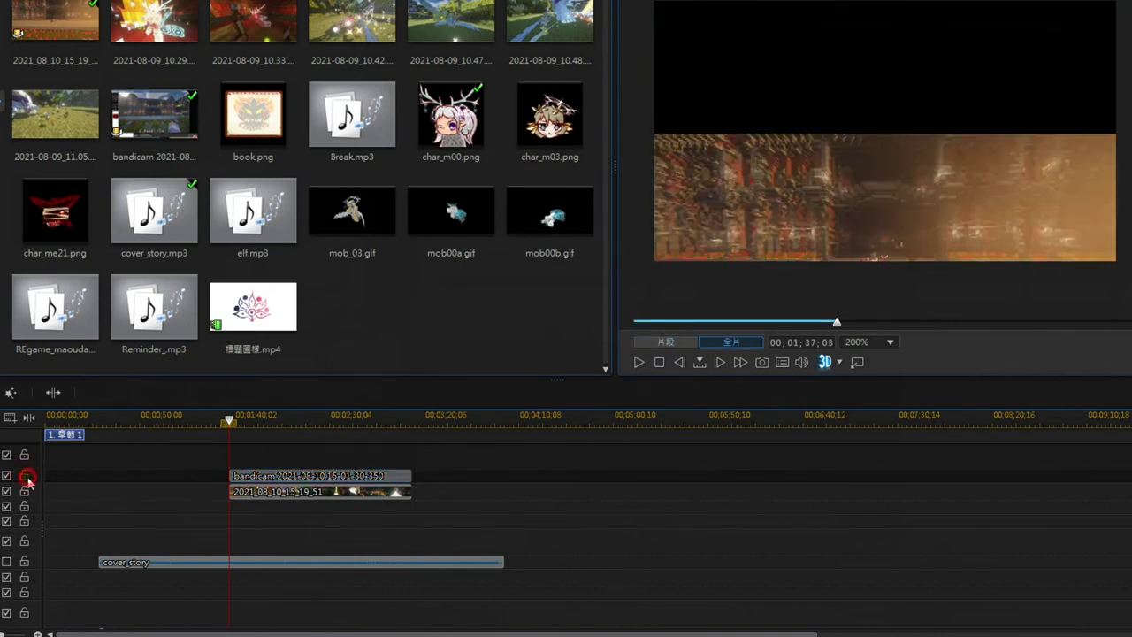
# Step: Move the replay video to the first video track at 00;01;37;03, above the bandicam audio, and move it back up to fill the preview frame
pyautogui.moveTo(319, 503); pyautogui.dragTo(293, 462)
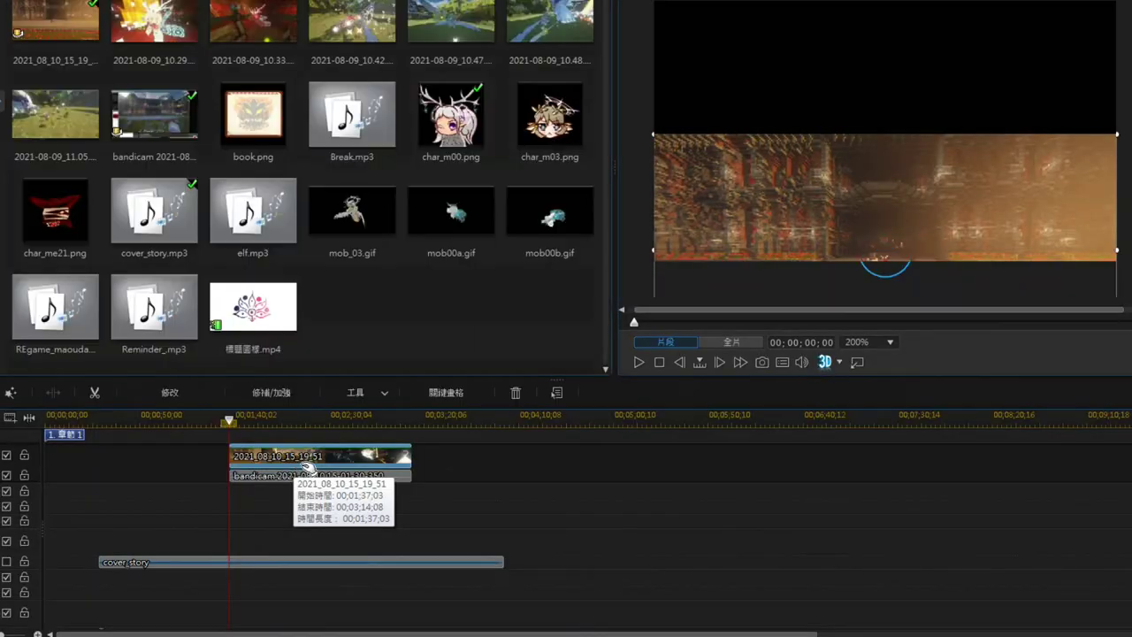
pyautogui.moveTo(750, 239); pyautogui.dragTo(750, 126)
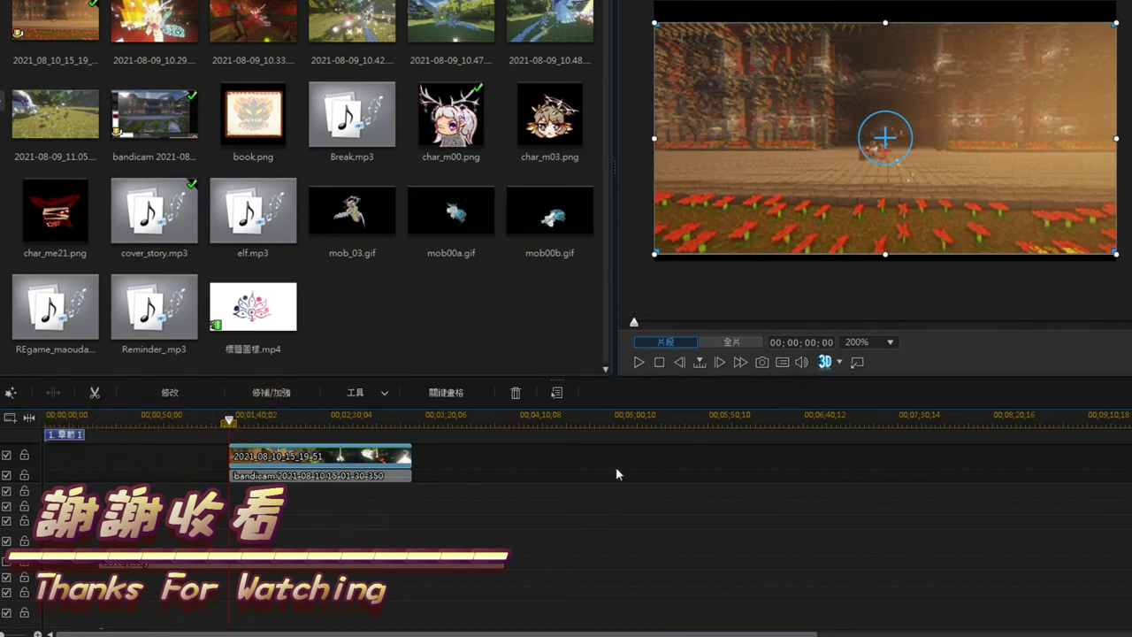
pyautogui.click(616, 474)
# Step: Play the replay video with the bandicam audio, adjust the preview volume, and skip ahead to about 00;02;55;25 to check the match
pyautogui.click(636, 363)
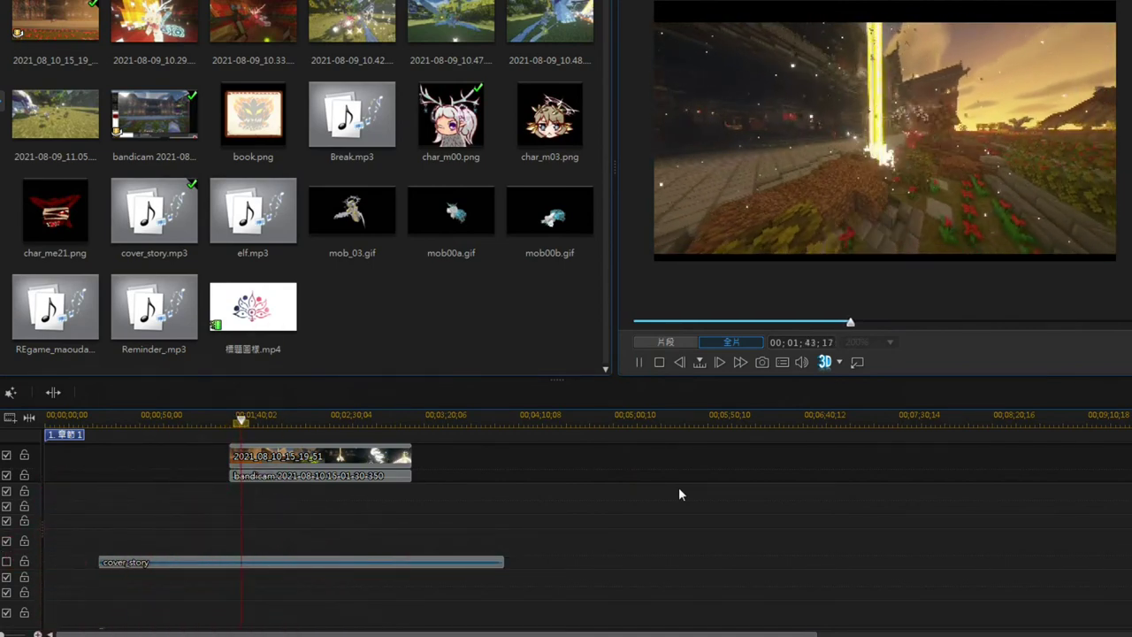
pyautogui.click(800, 366)
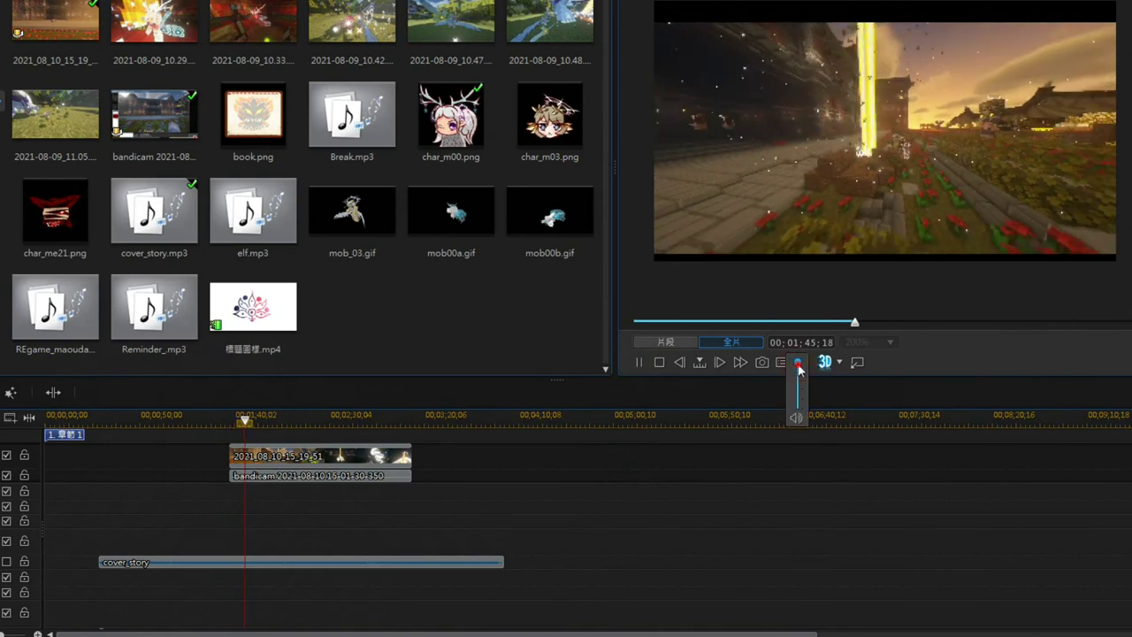
pyautogui.click(797, 469)
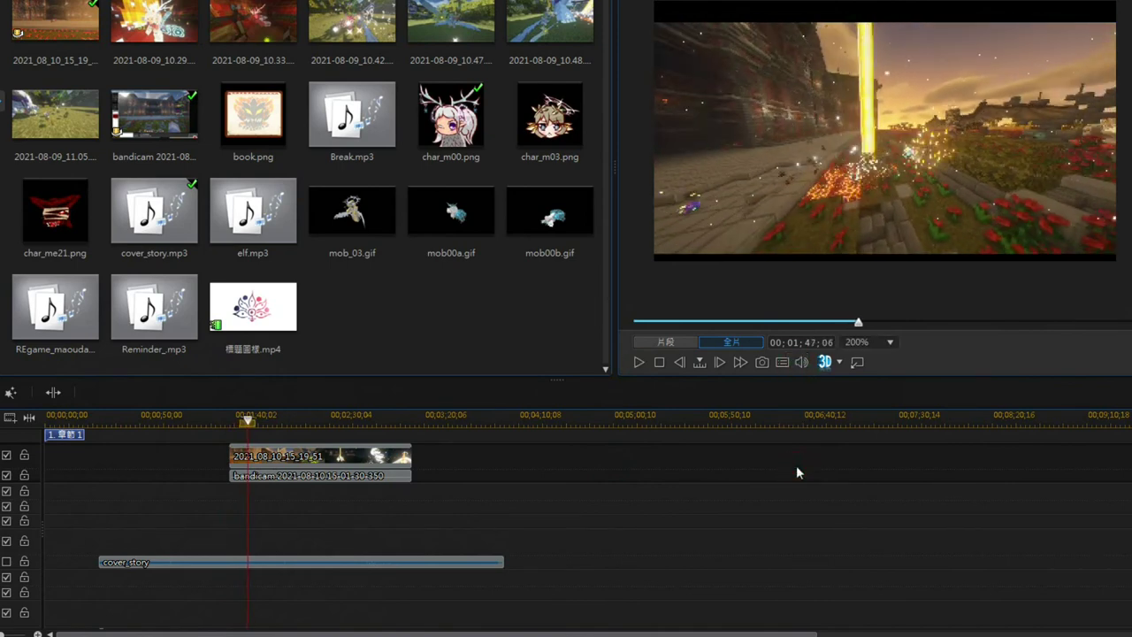
pyautogui.click(641, 363)
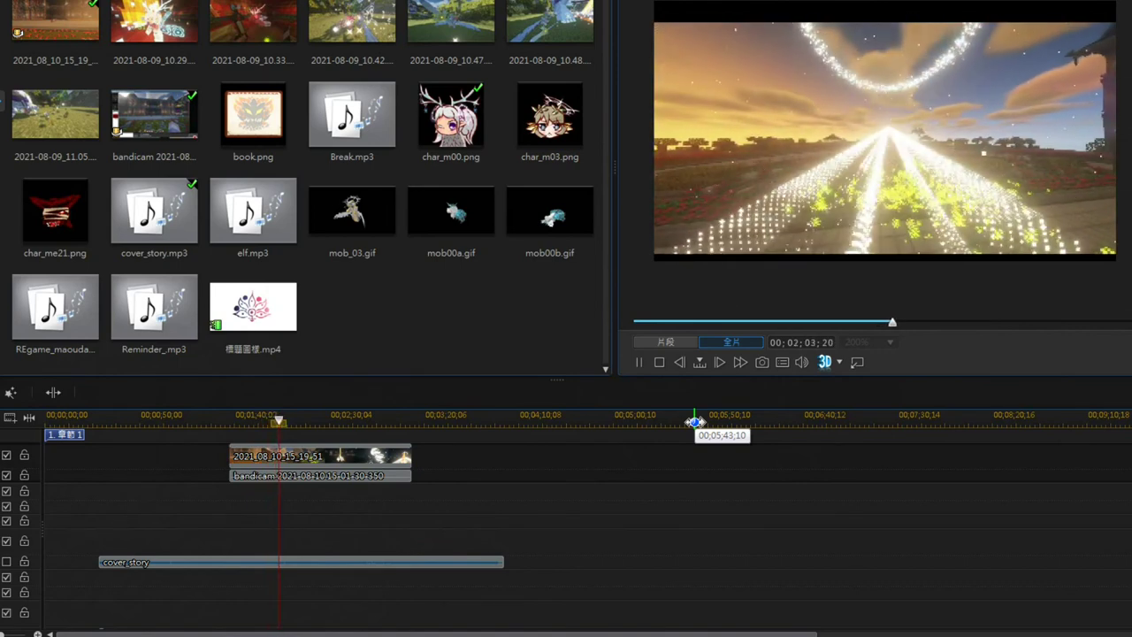
pyautogui.click(802, 362)
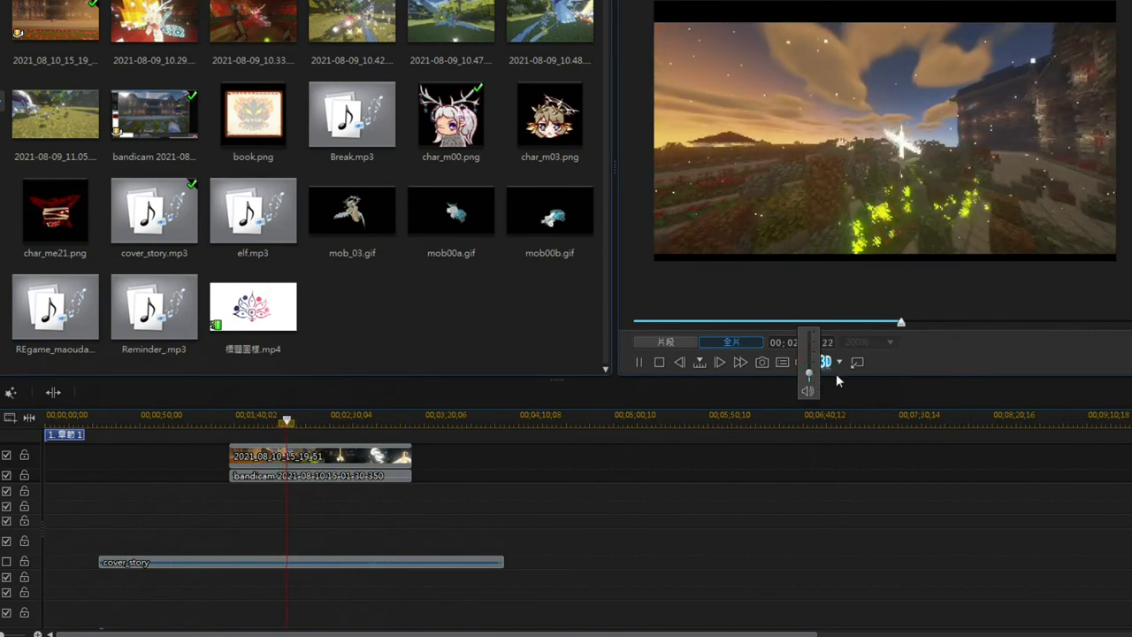
pyautogui.click(810, 372)
pyautogui.click(881, 394)
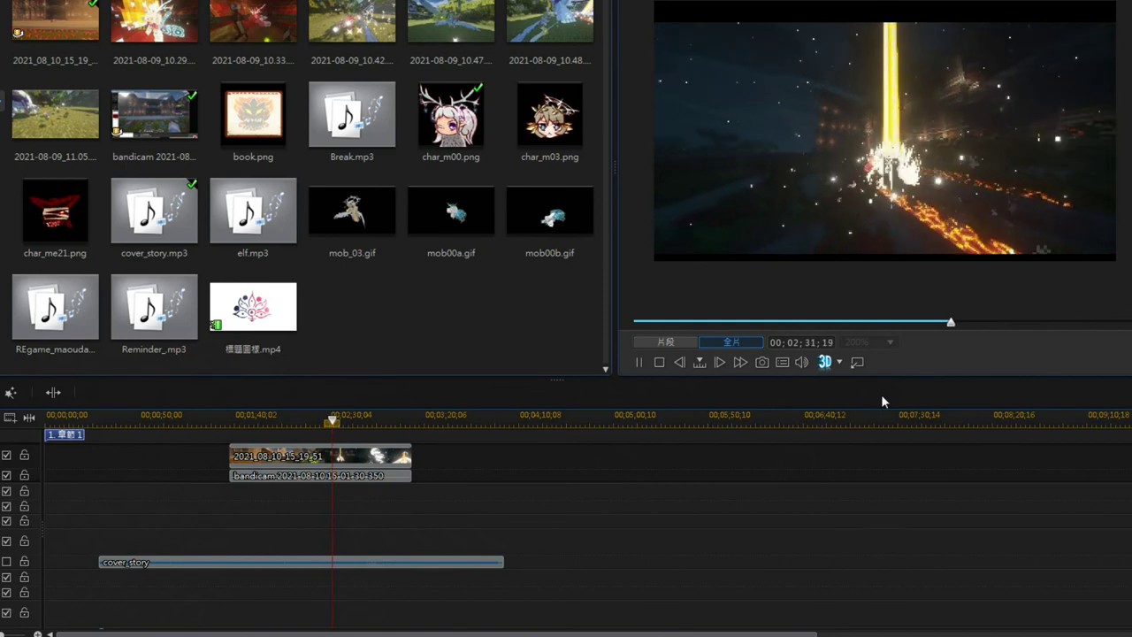
pyautogui.click(378, 419)
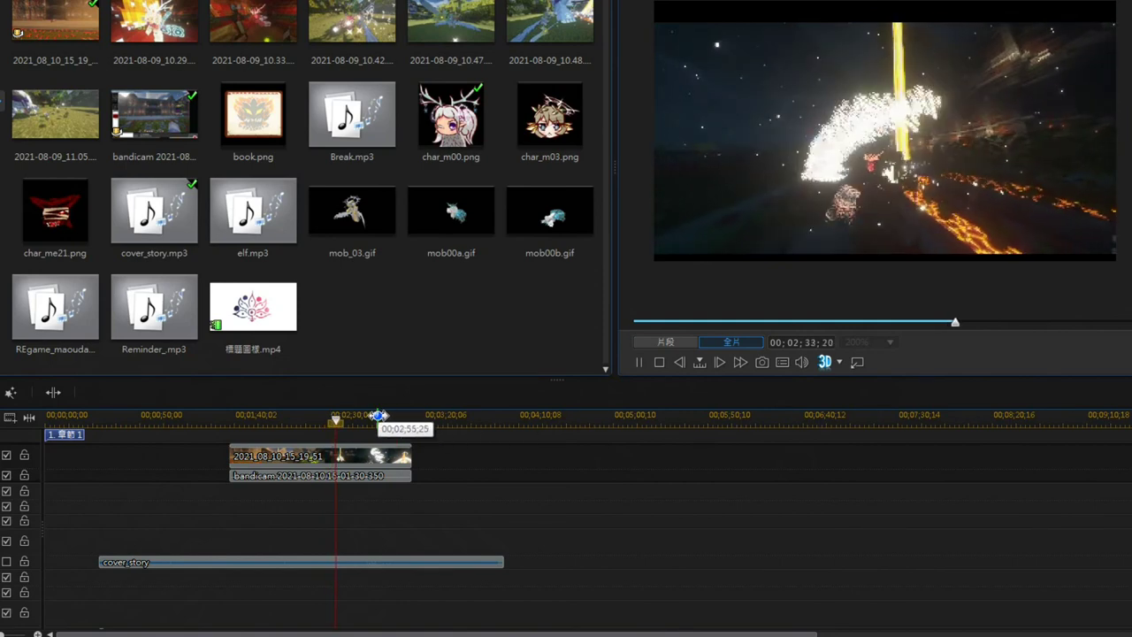